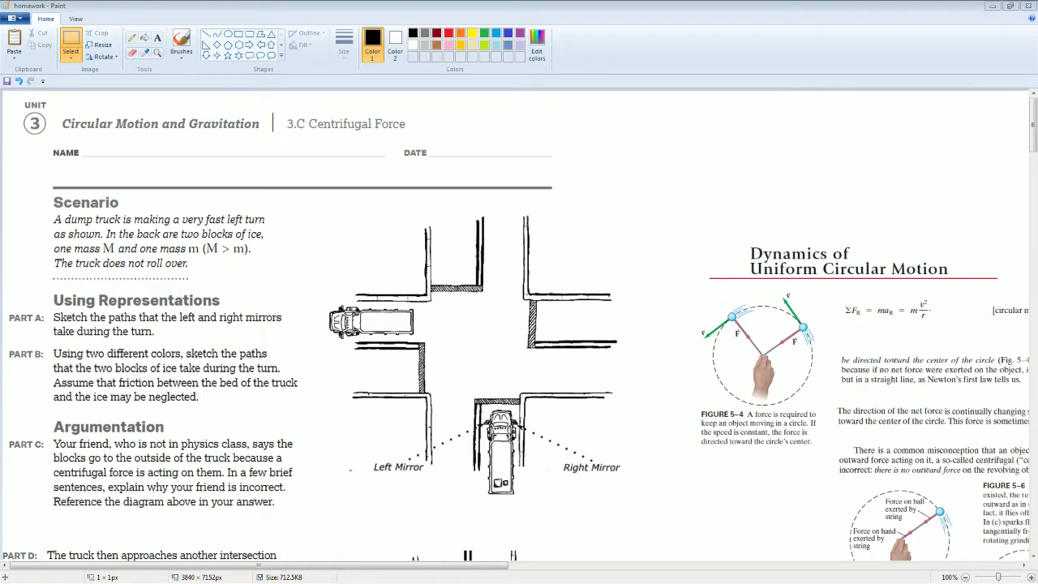
Step: Draw the truck's left-turn path in black with the brush and label it 'left turn'
scroll(809, 390, "down", 3)
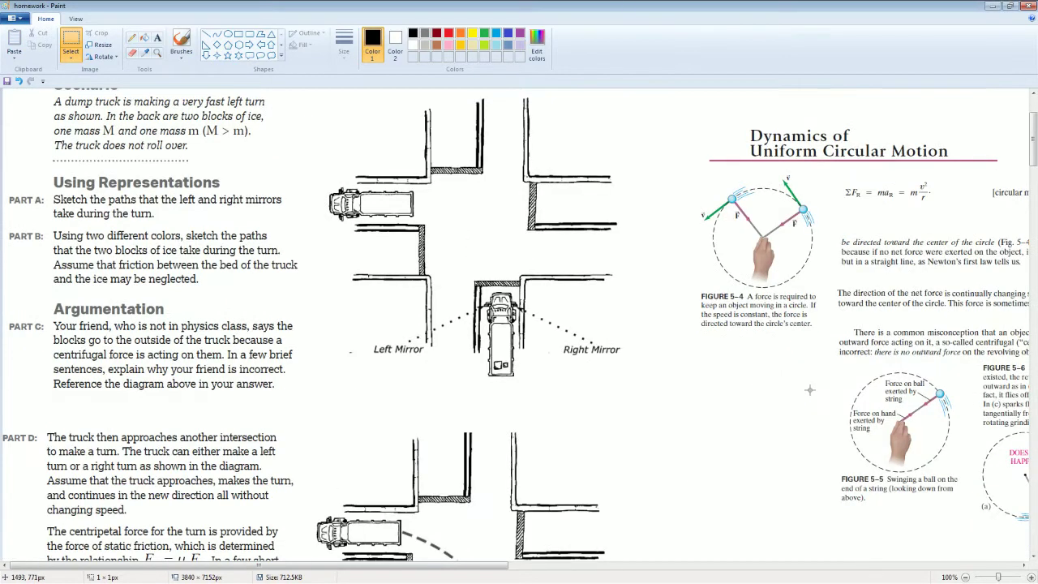
scroll(810, 391, "up", 3)
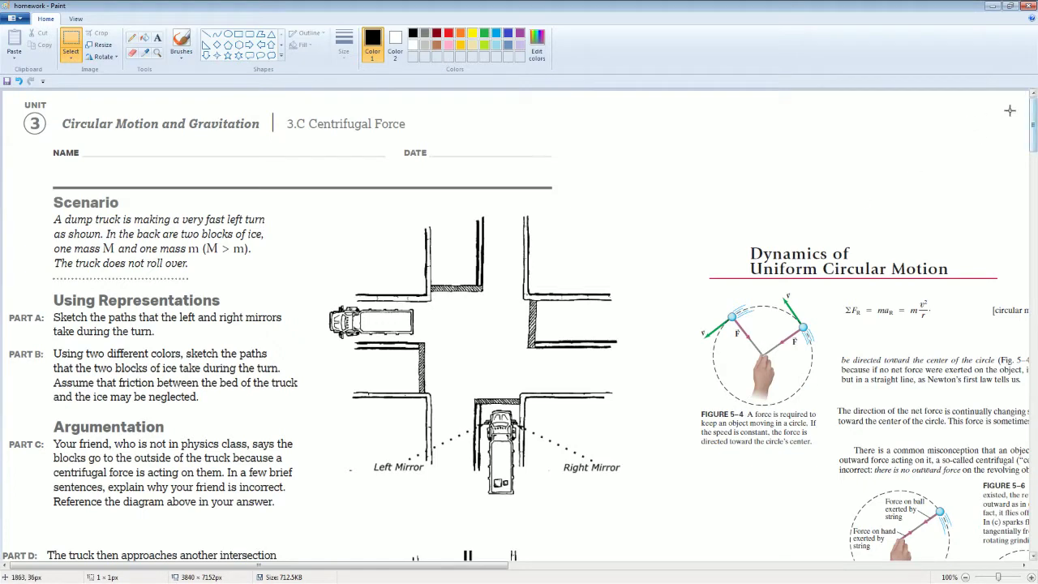
left_click_drag(1035, 120, 1035, 130)
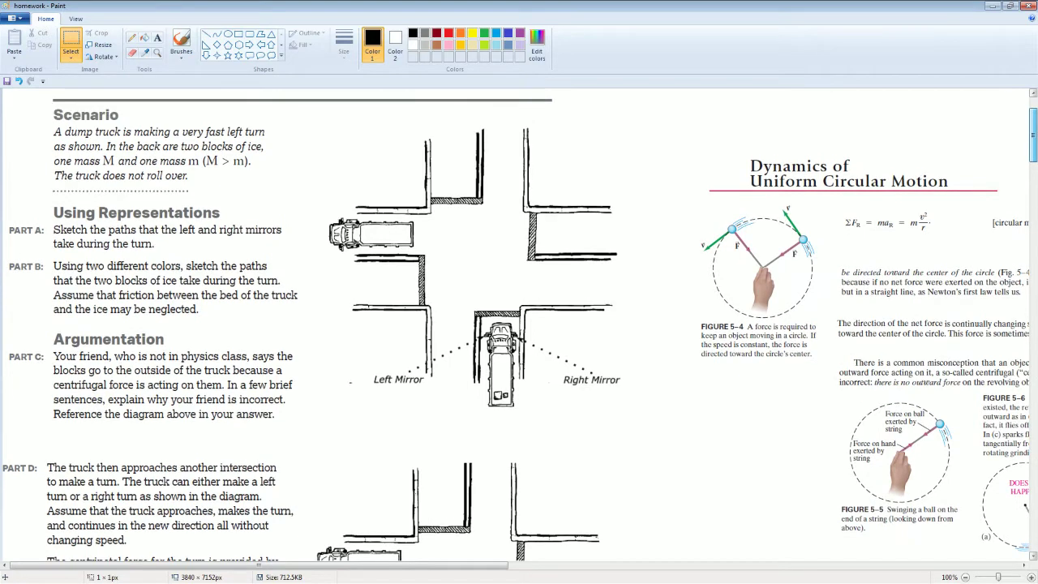
left_click_drag(1035, 130, 1034, 135)
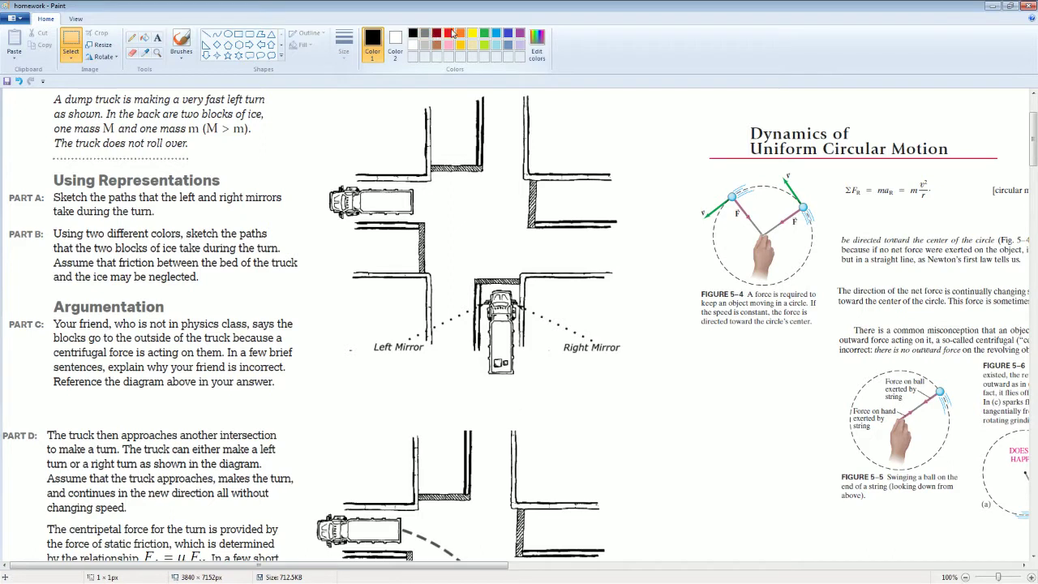
left_click(450, 33)
left_click(413, 34)
left_click(181, 42)
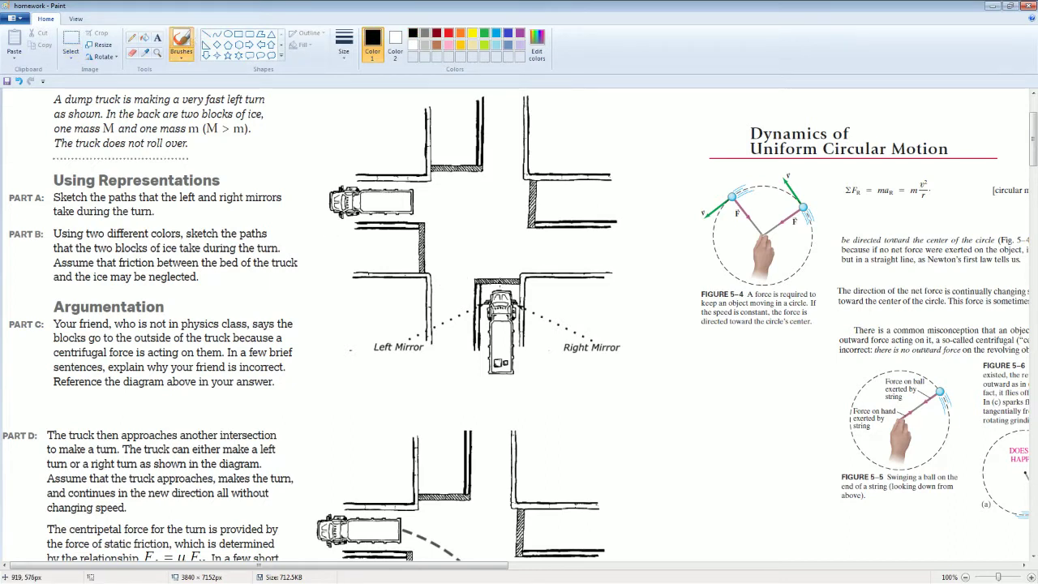
mouse_move(499, 282)
left_mouse_down()
mouse_move(488, 214)
mouse_move(470, 201)
mouse_move(403, 199)
left_mouse_up()
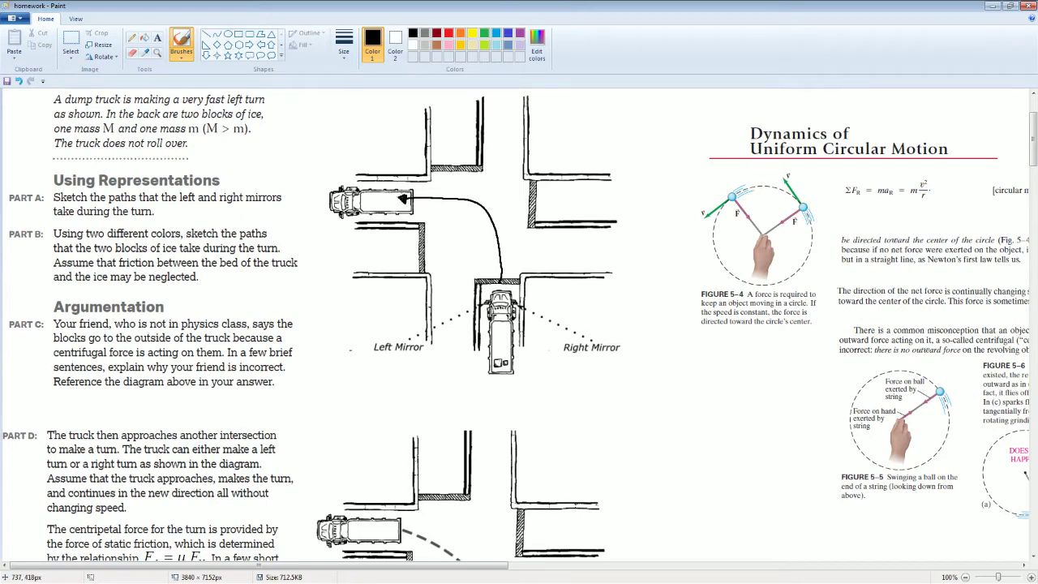
mouse_move(501, 212)
left_mouse_down()
mouse_move(507, 226)
mouse_move(522, 219)
mouse_move(512, 243)
mouse_move(532, 242)
left_mouse_up()
Step: Draw both mirrors' paths as red dashed curves from the truck's front through the intersection
left_click(448, 35)
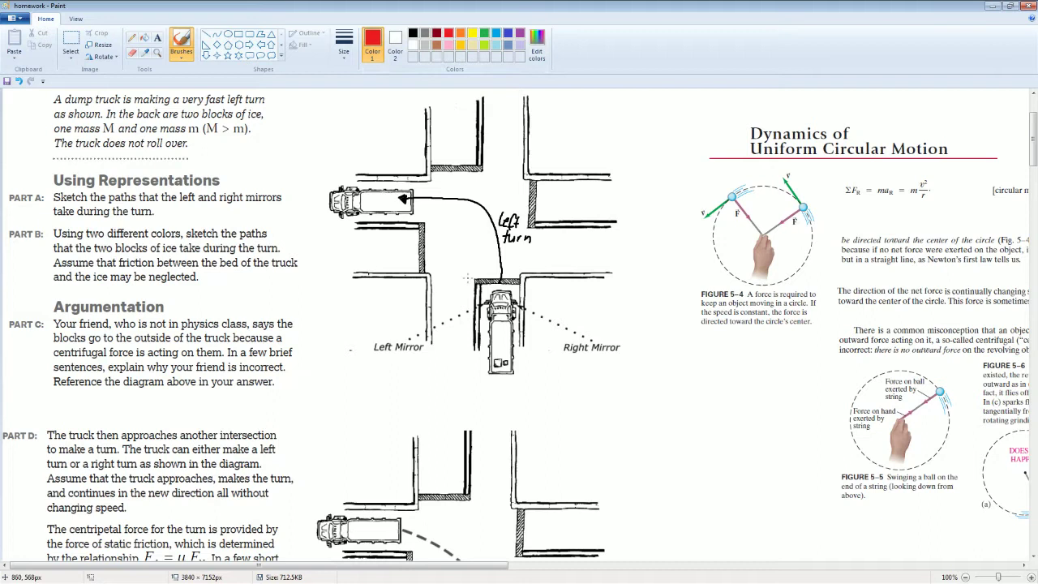
mouse_move(480, 299)
left_mouse_down()
mouse_move(468, 223)
mouse_move(459, 212)
mouse_move(404, 209)
left_mouse_up()
mouse_move(517, 300)
left_mouse_down()
mouse_move(514, 205)
mouse_move(499, 191)
mouse_move(410, 182)
mouse_move(404, 210)
left_mouse_up()
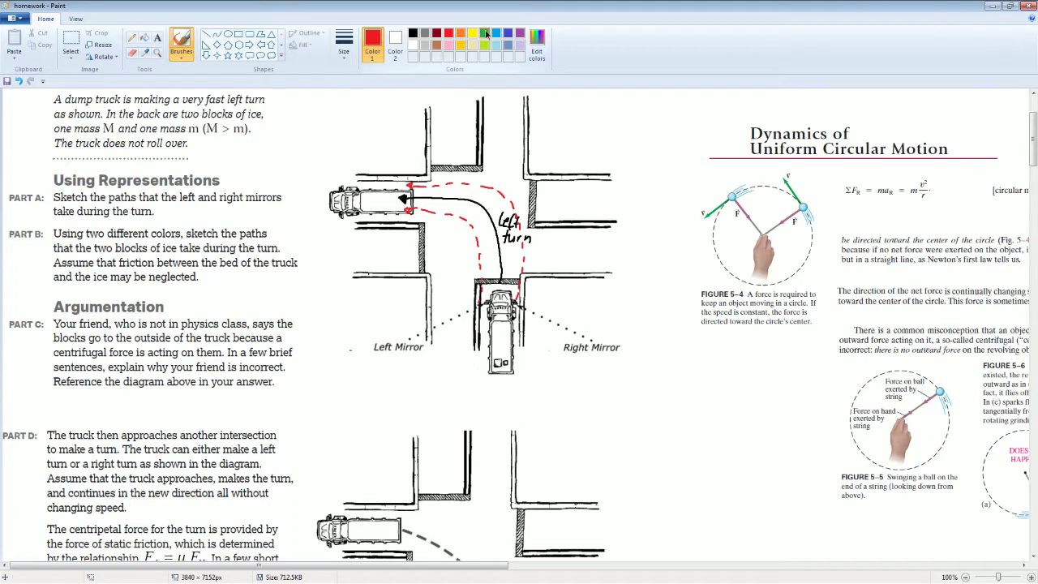
Step: Draw a straight blue vertical line from the truck bed up through the intersection
left_click(484, 34)
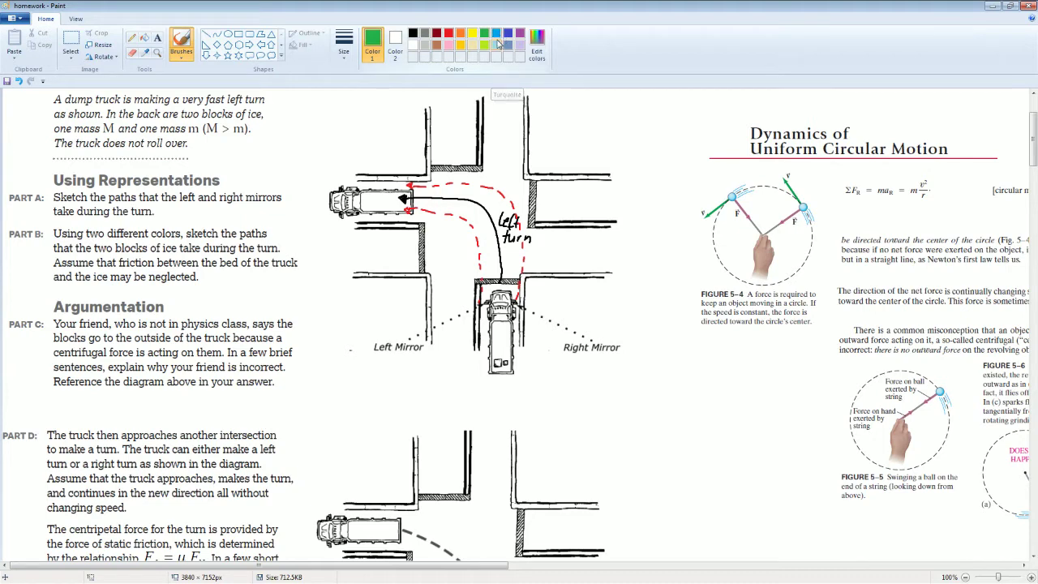
left_click(507, 36)
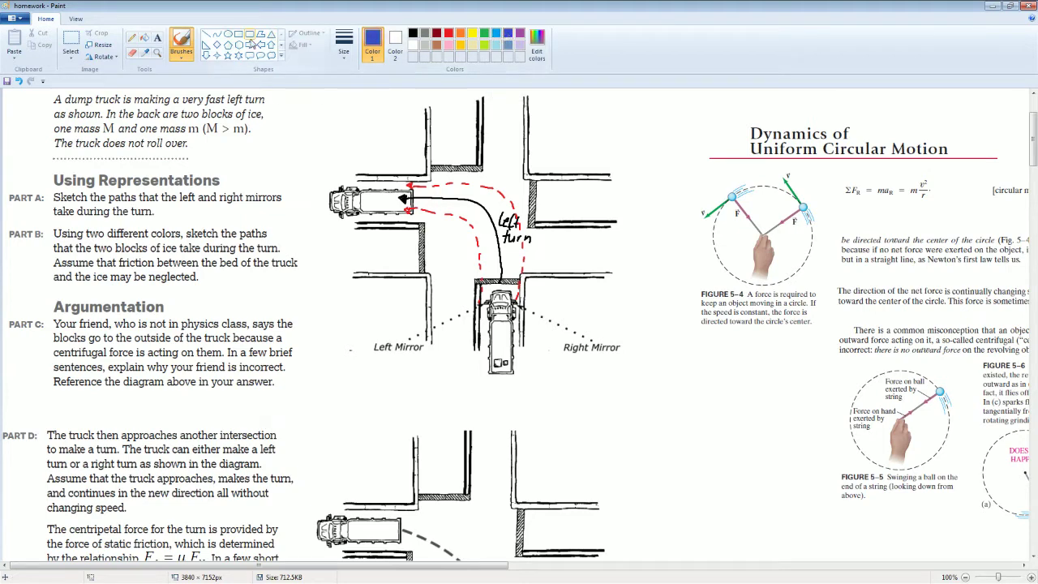
left_click(208, 35)
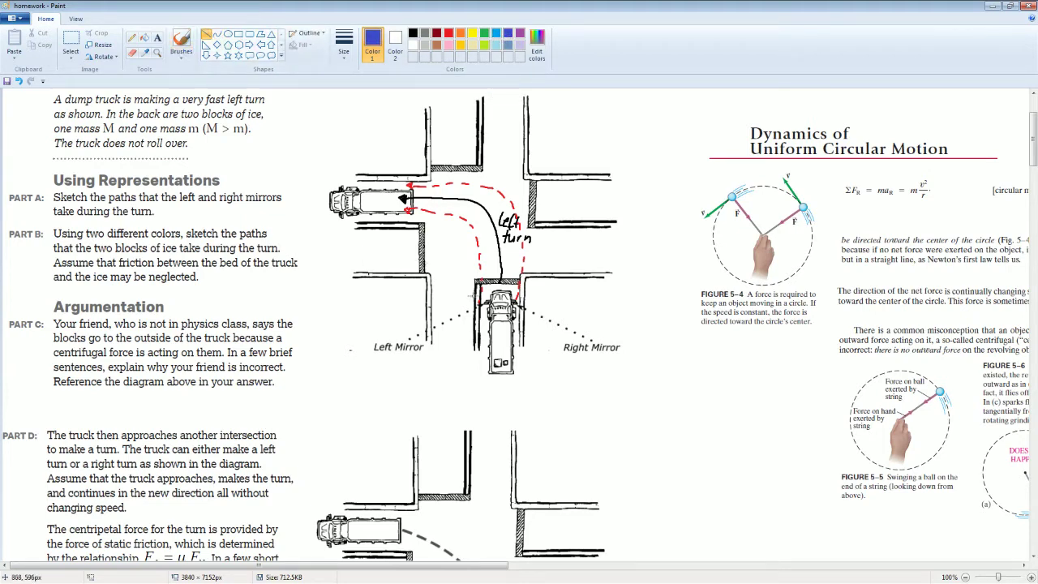
left_click_drag(491, 365, 493, 147)
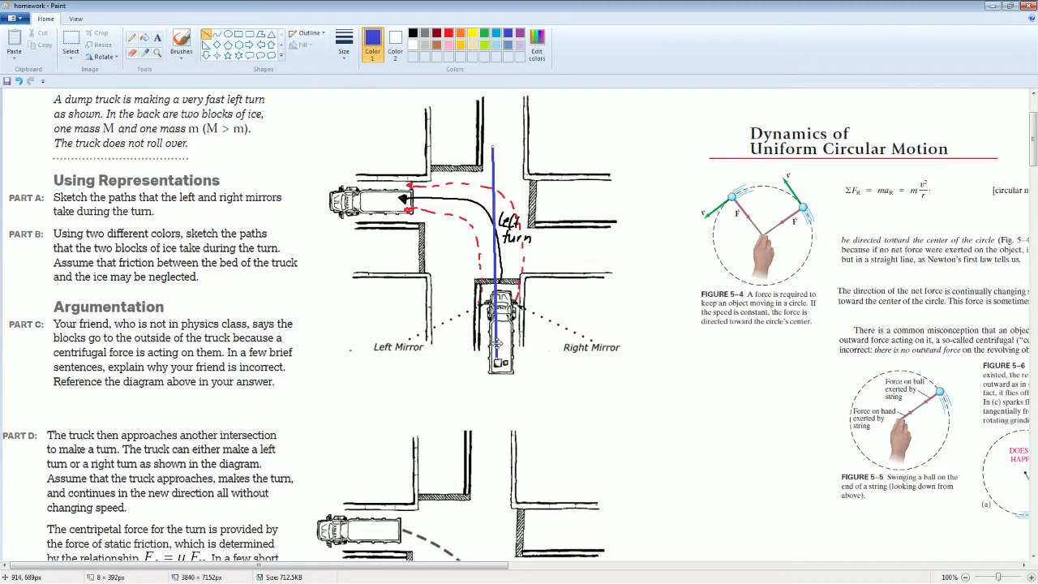
left_click(486, 362)
key("ctrl+z")
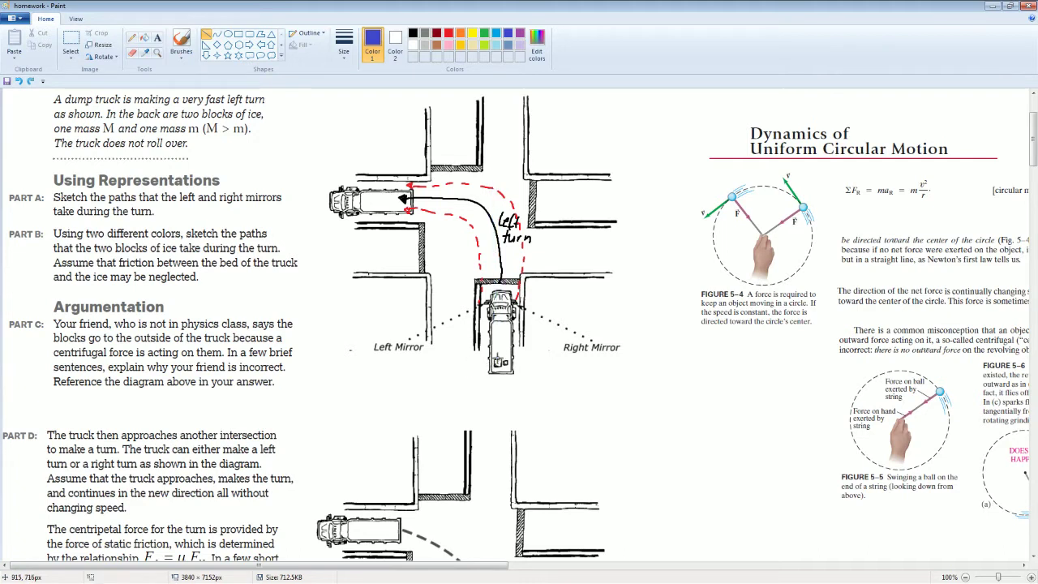
left_click_drag(496, 357, 497, 101)
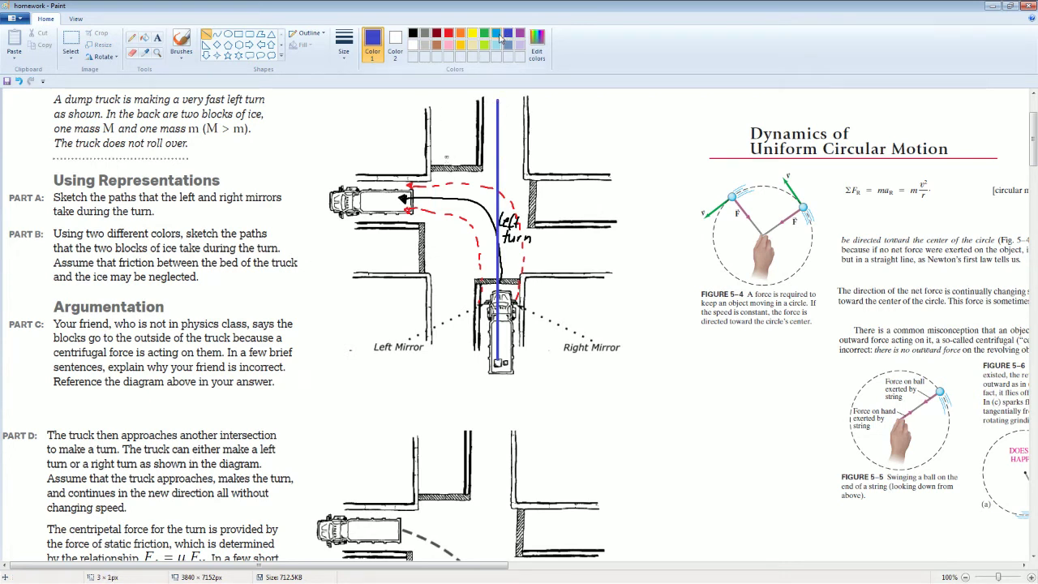
Step: Add a straight green line beside the blue one, running up from the truck
left_click(484, 35)
left_click_drag(506, 361, 504, 160)
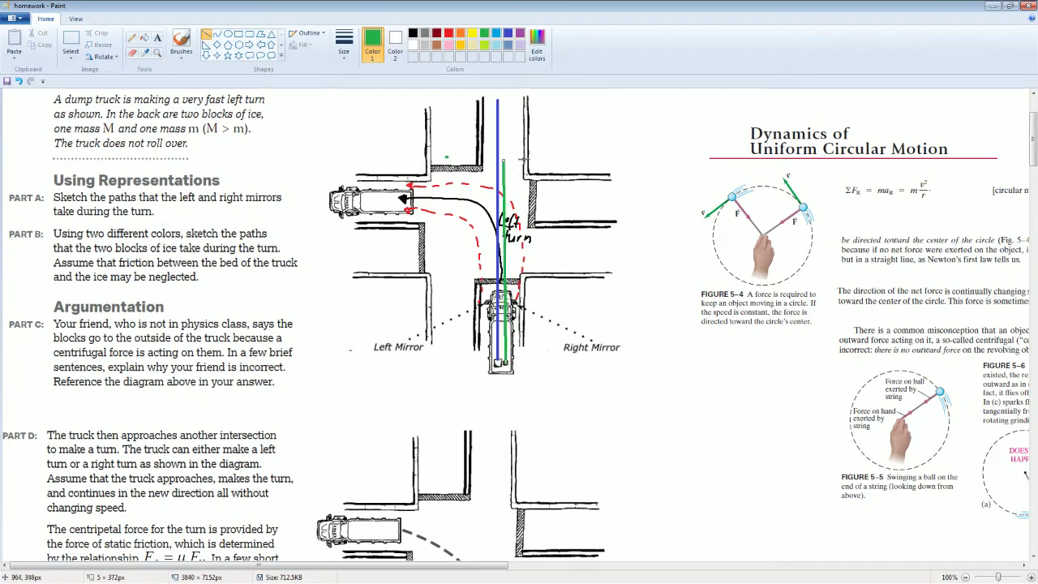
key("ctrl+z")
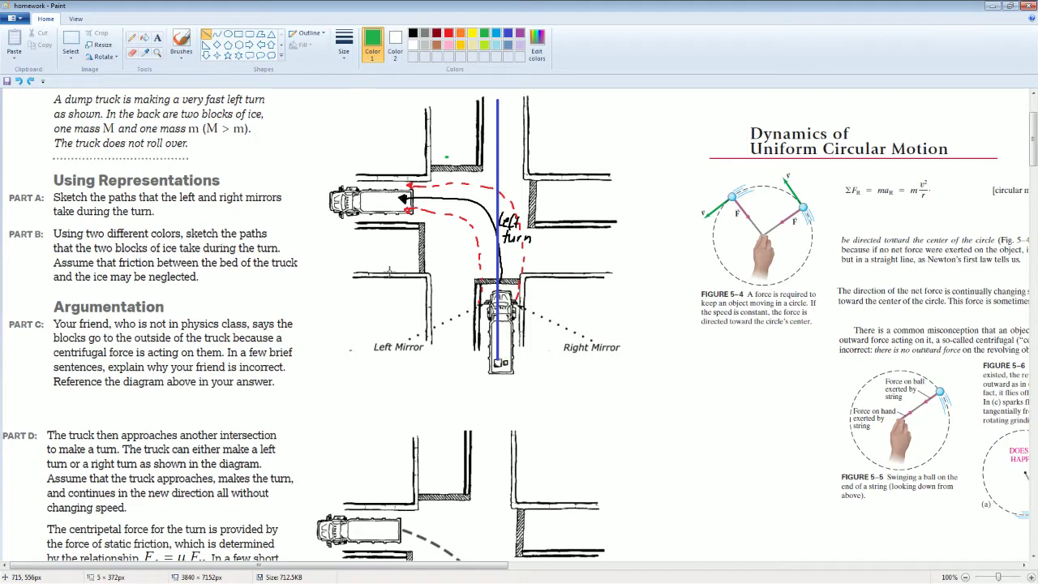
mouse_move(502, 172)
left_mouse_down()
mouse_move(506, 375)
mouse_move(513, 167)
mouse_move(507, 176)
left_mouse_up()
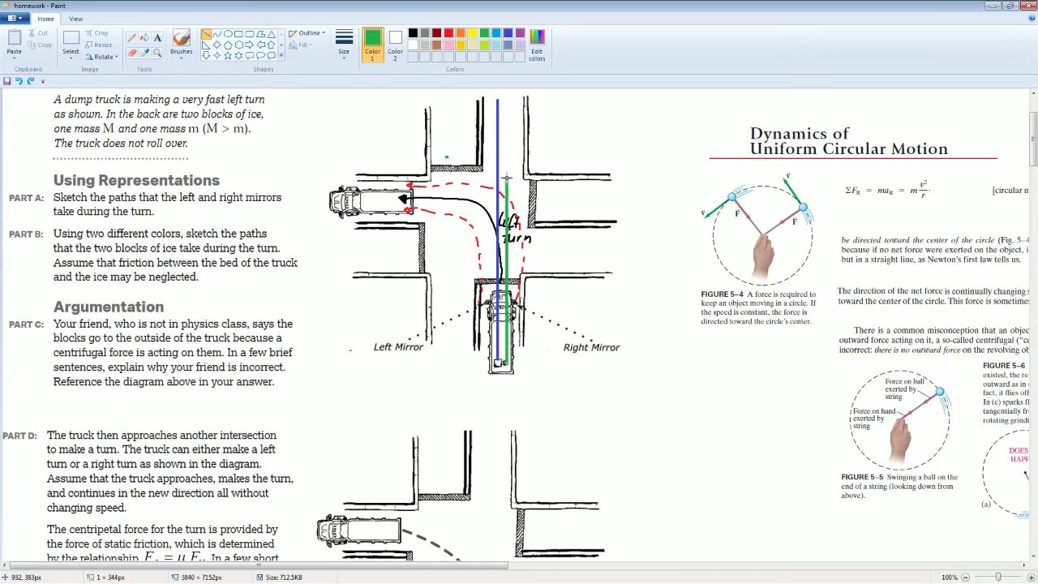
left_click(133, 53)
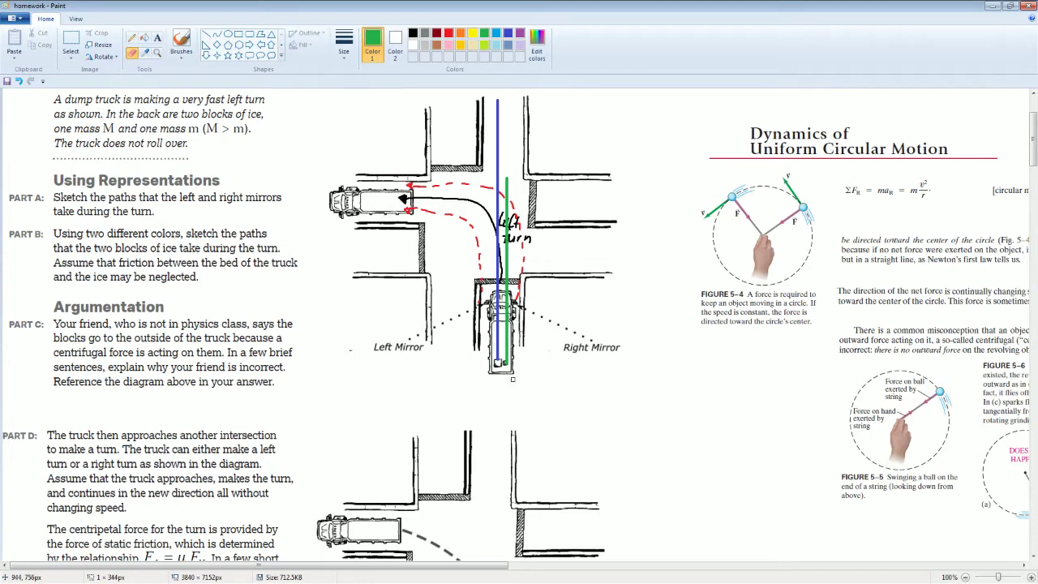
scroll(199, 381, "down", 3)
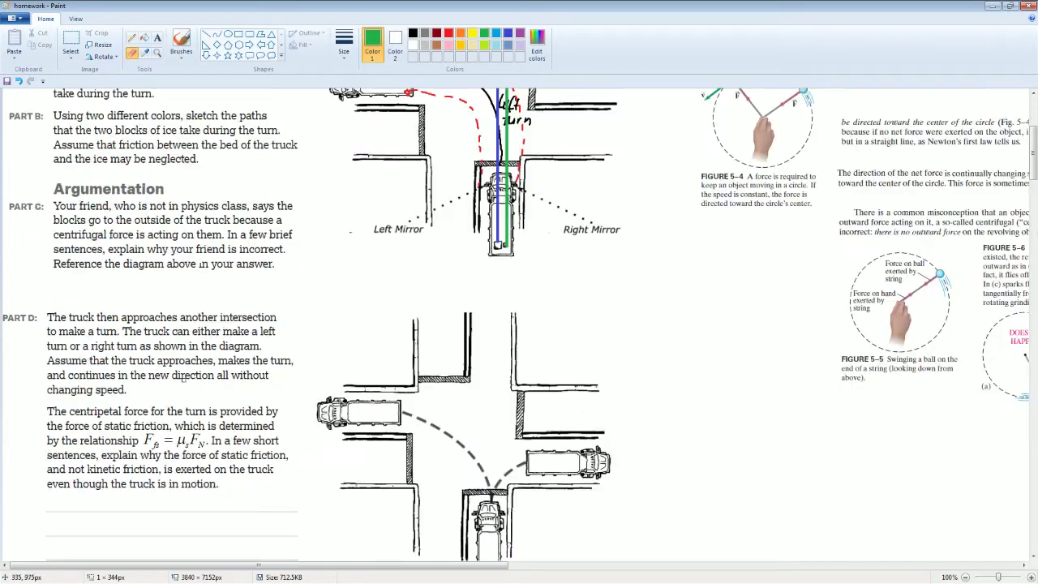
scroll(183, 379, "up", 3)
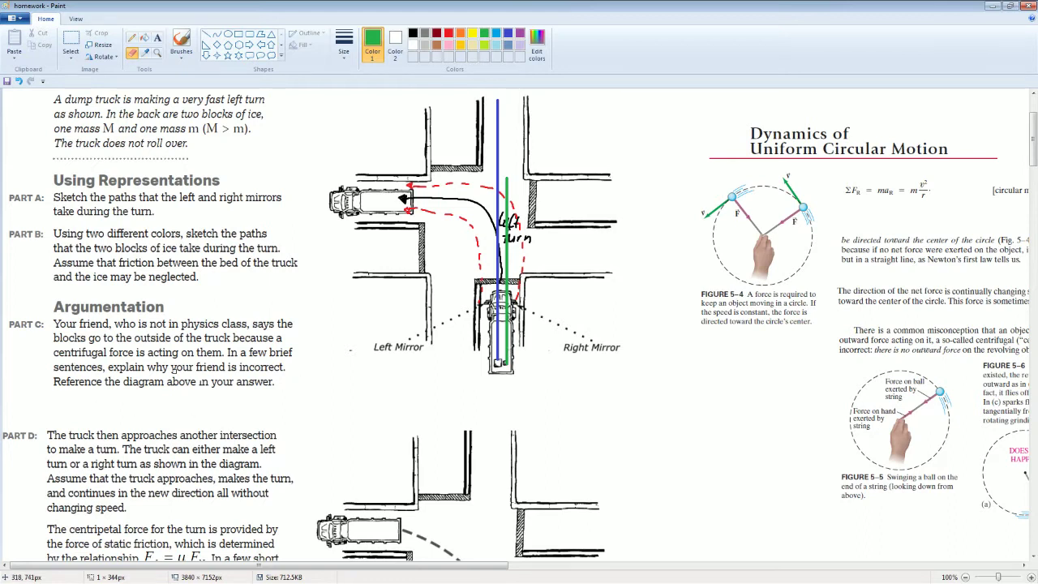
Step: Brush red underlines beneath 'centrifugal force is acting on them' and 'blocks go to the outside of the truck'
left_click(448, 33)
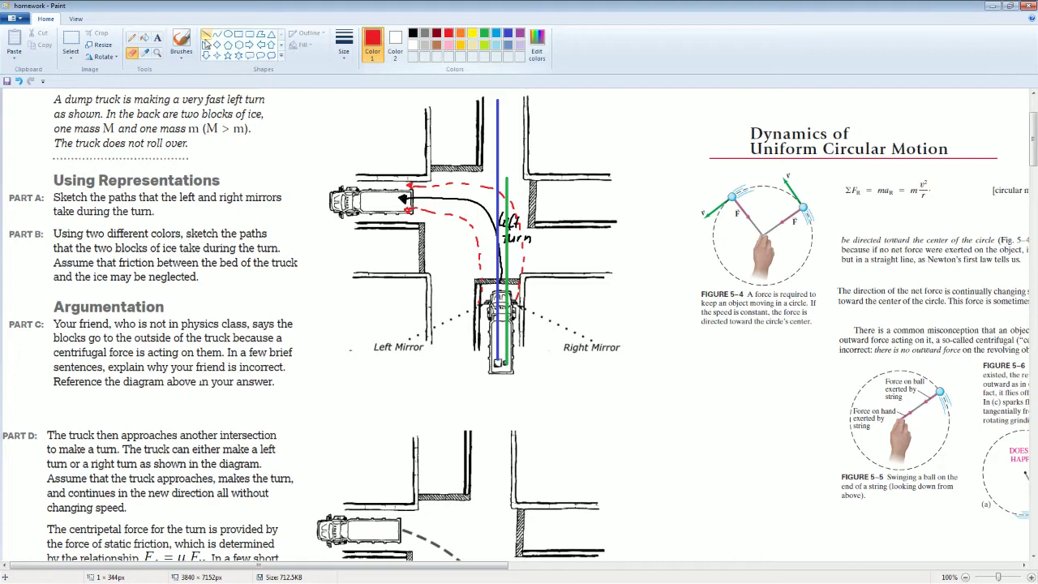
left_click(180, 38)
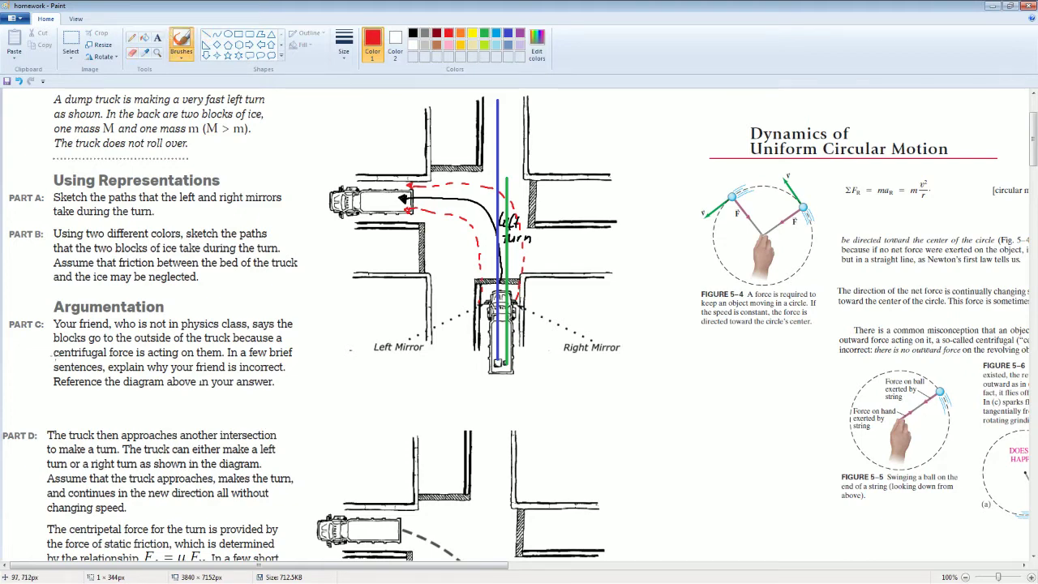
left_click_drag(54, 355, 220, 357)
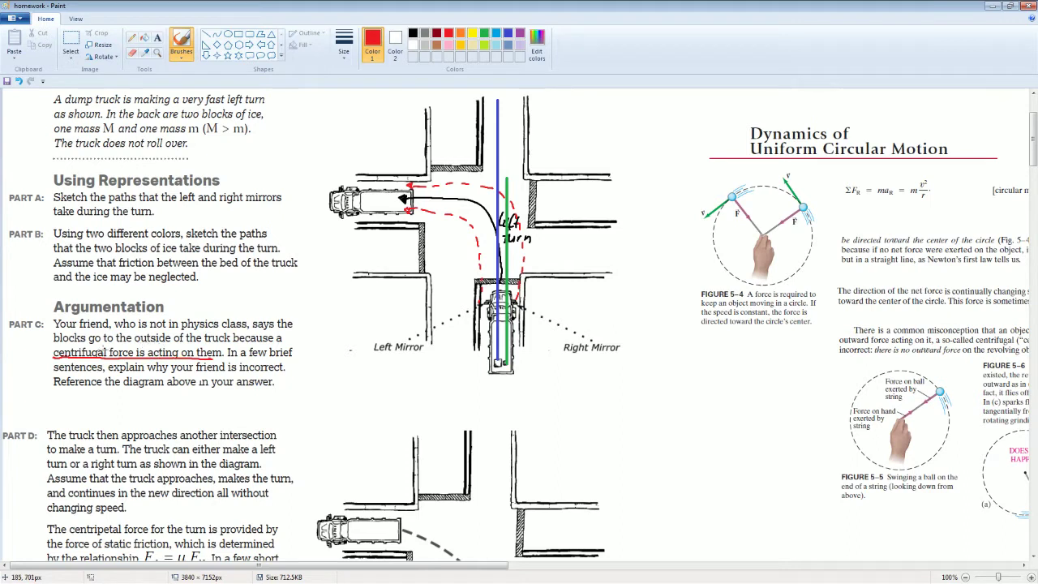
left_click_drag(54, 344, 226, 343)
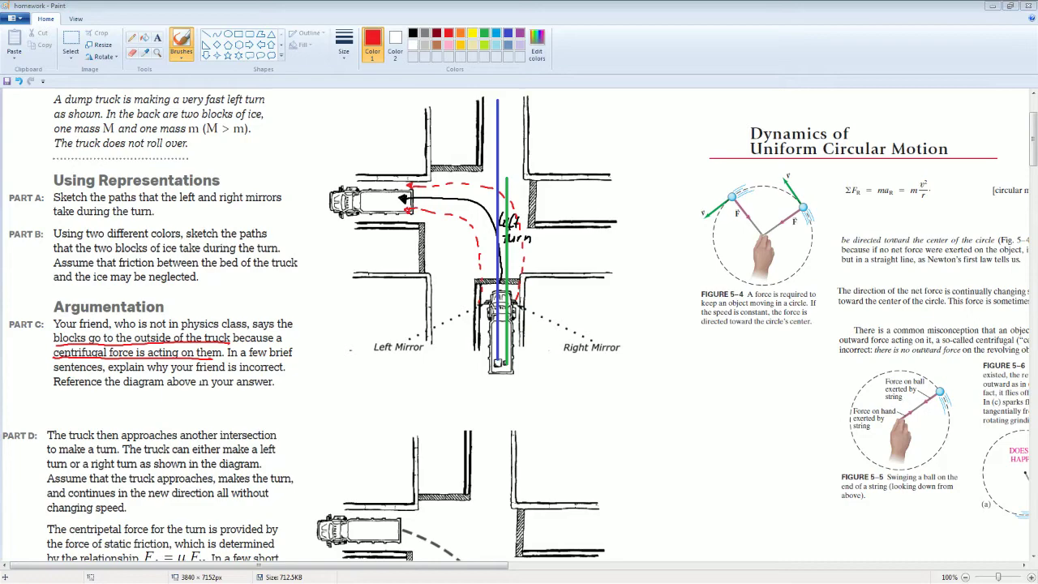
left_click_drag(235, 568, 290, 568)
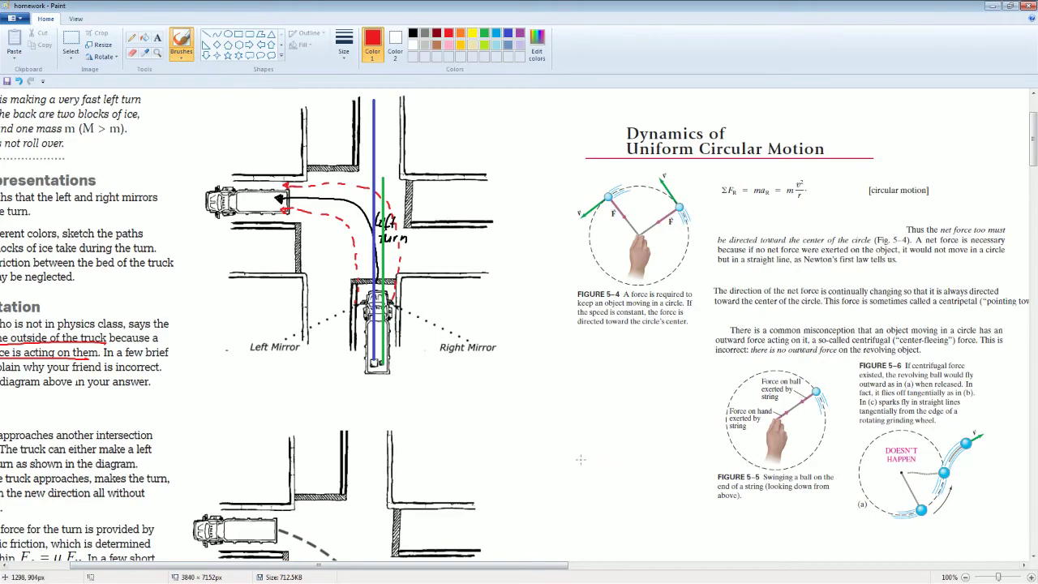
Step: Paste the truck-with-ice-blocks picture onto the page and nudge it slightly left
scroll(580, 459, "down", 3)
scroll(567, 434, "up", 4)
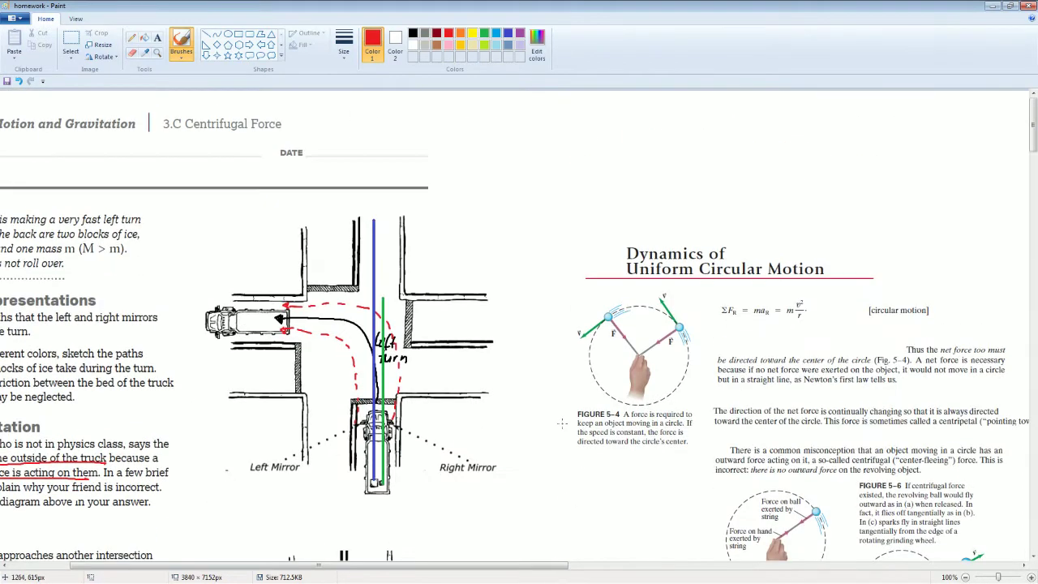
scroll(562, 423, "down", 3)
left_click_drag(525, 565, 702, 547)
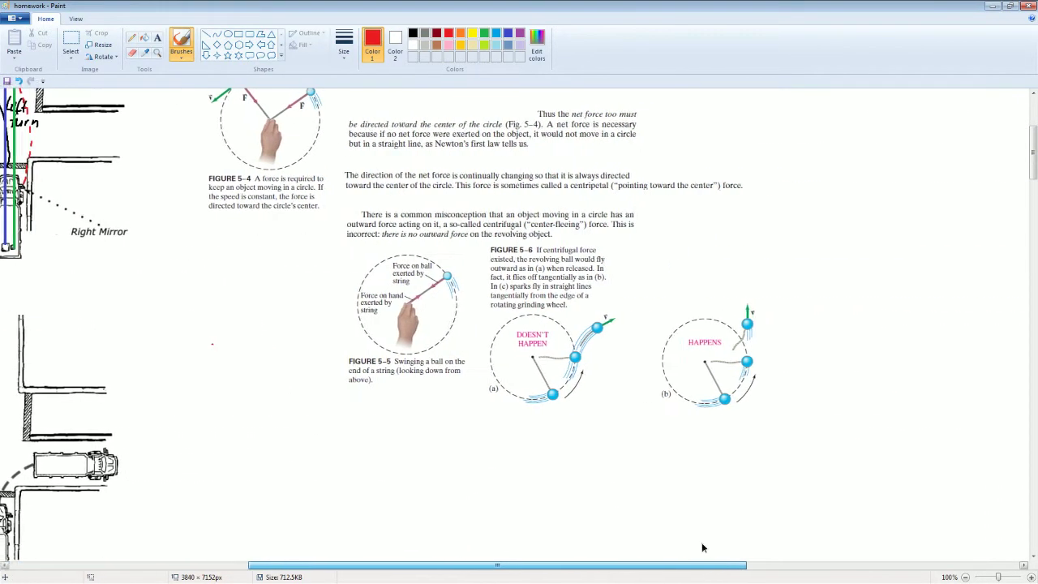
scroll(703, 547, "left", 2)
scroll(694, 528, "up", 3)
scroll(684, 506, "down", 10)
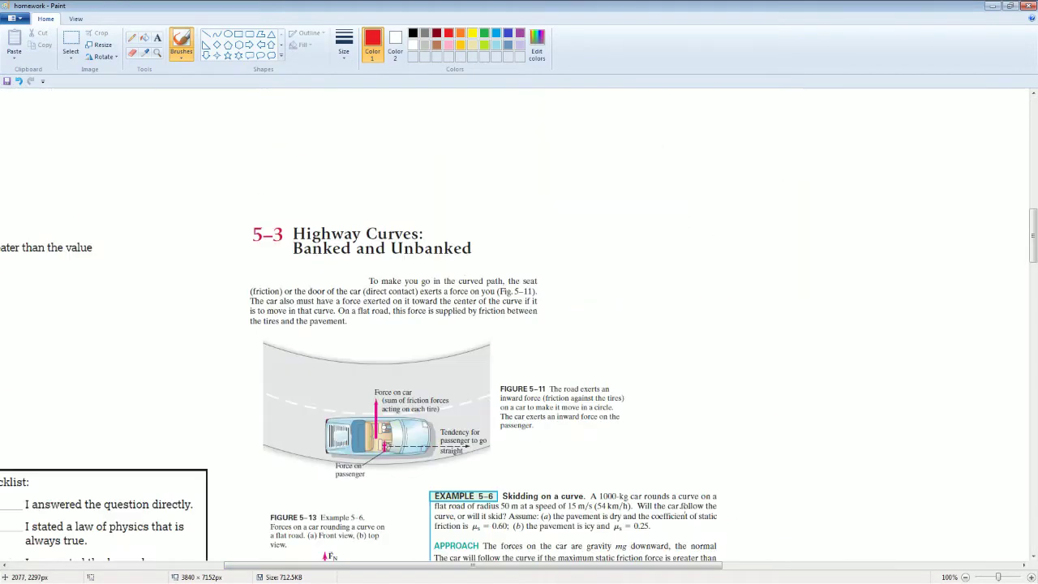
scroll(683, 505, "up", 10)
left_click_drag(520, 572, 300, 572)
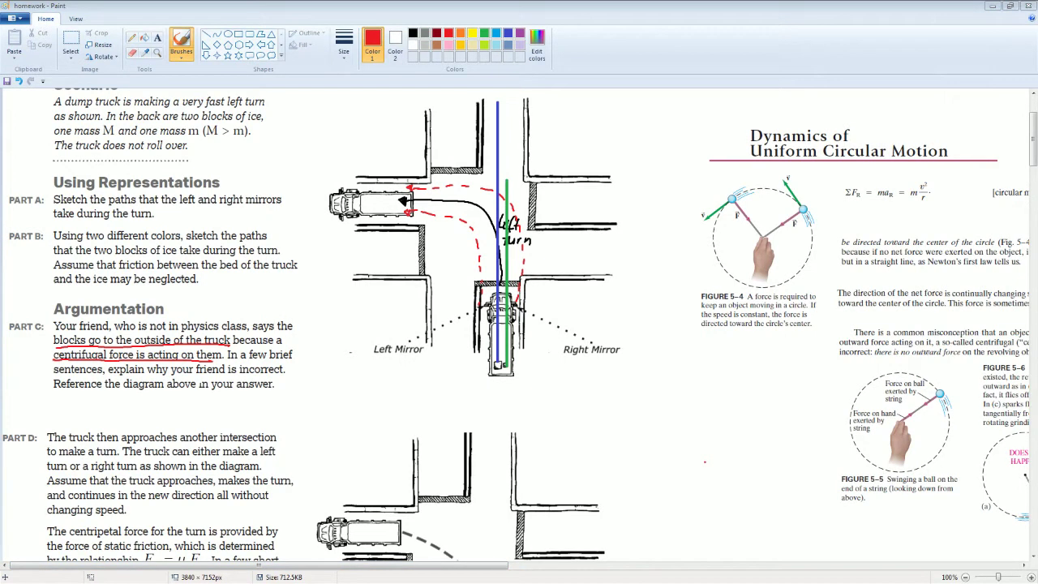
key("ctrl+v")
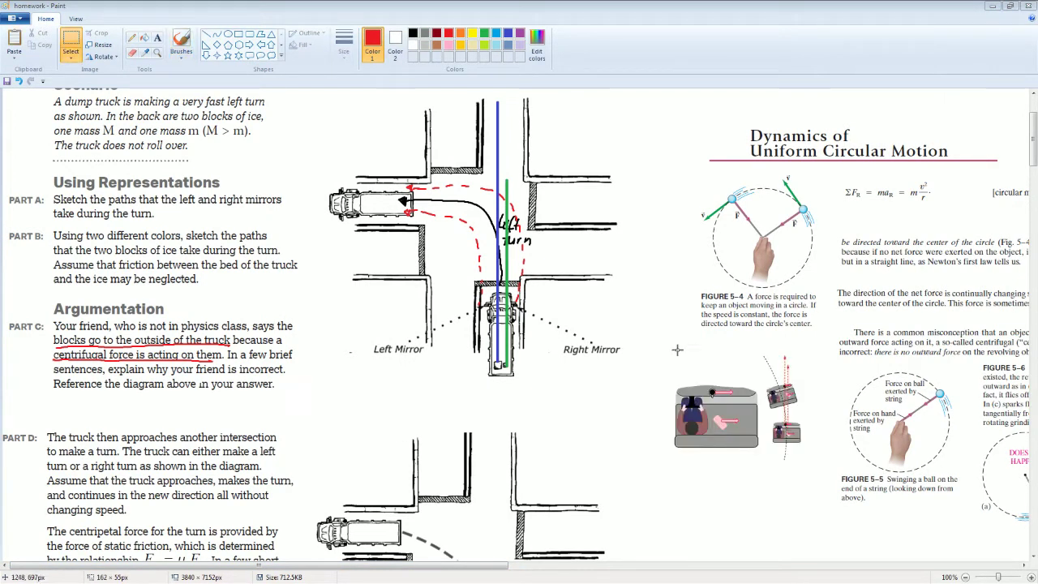
mouse_move(792, 463)
left_mouse_down()
mouse_move(747, 457)
mouse_move(795, 454)
mouse_move(763, 449)
left_mouse_up()
Step: Select the truck figure and reposition it just below the Figure 5-4 caption
scroll(762, 450, "up", 1, "ctrl")
scroll(637, 546, "down", 6)
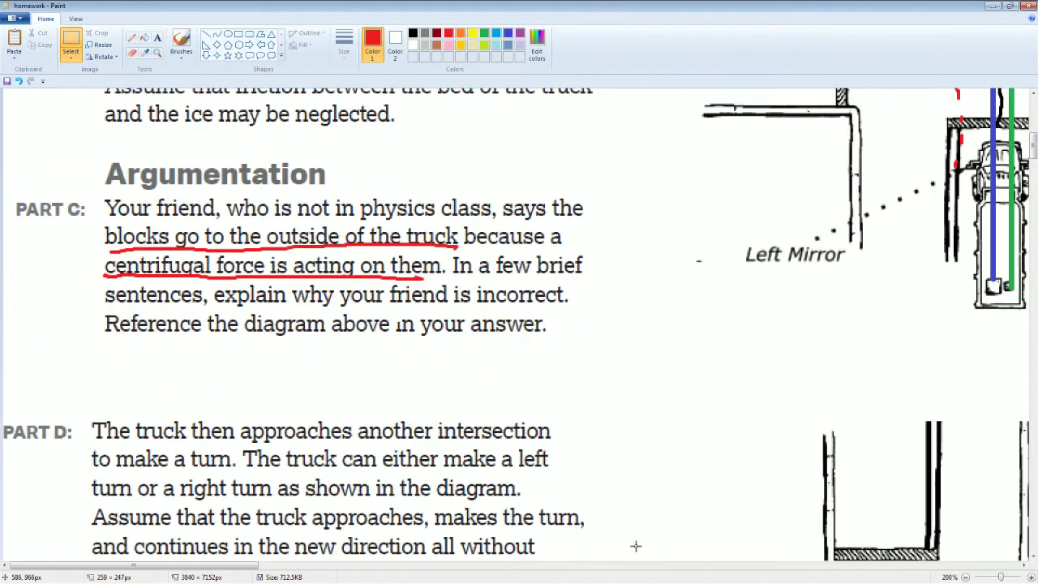
left_click_drag(243, 565, 409, 565)
left_click_drag(640, 234, 822, 463)
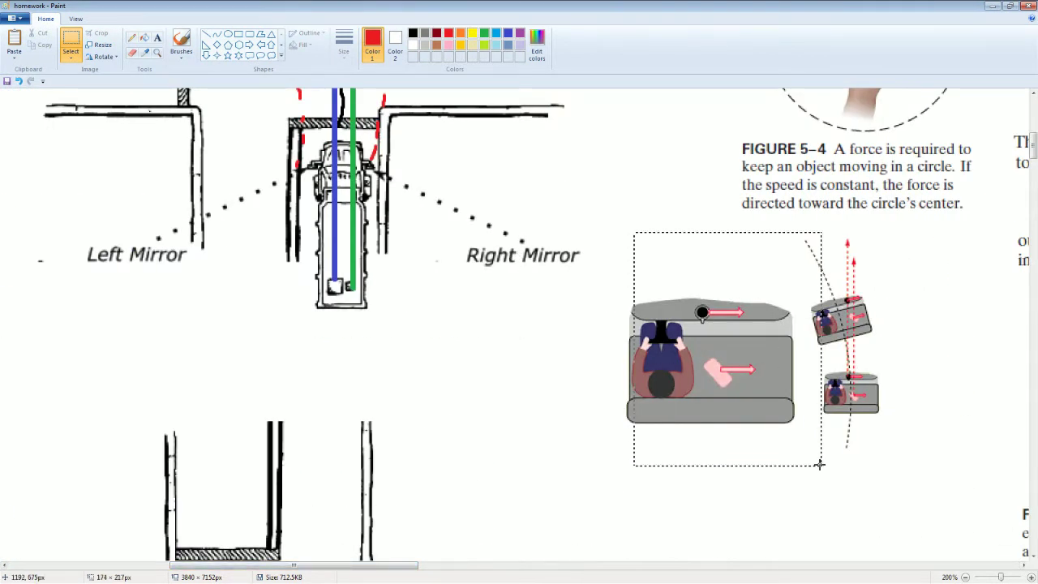
left_click(892, 491)
left_click_drag(623, 238, 915, 488)
left_click_drag(853, 434, 798, 456)
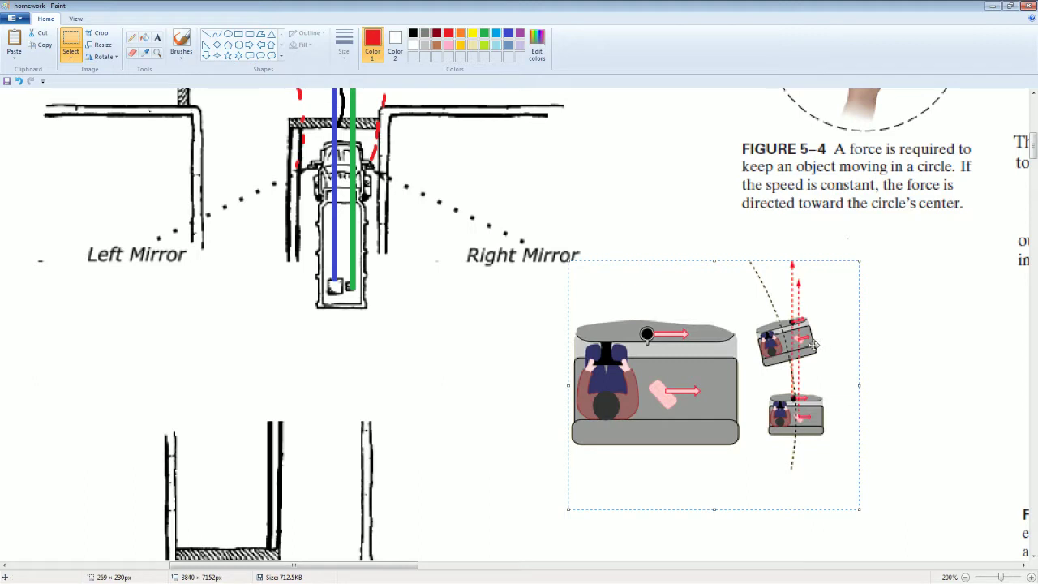
left_click_drag(748, 343, 759, 352)
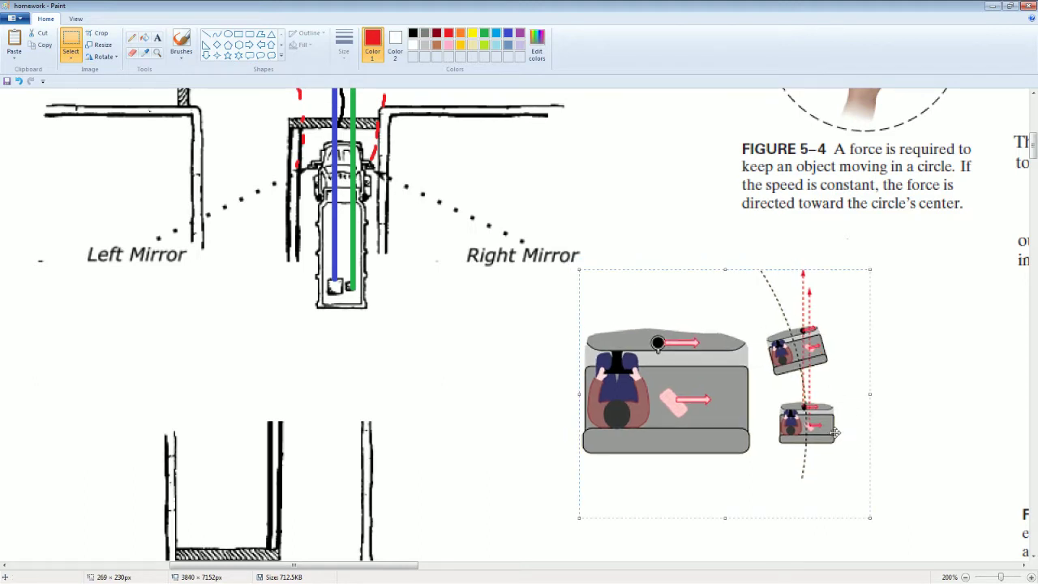
left_click(929, 371)
Step: Shift the whole truck figures area about 60 px right and return the view to 100% zoom
mouse_move(580, 263)
left_mouse_down()
mouse_move(586, 280)
mouse_move(915, 557)
left_mouse_up()
left_click_drag(795, 454, 847, 451)
left_click(622, 436)
key("ctrl+Page_Down")
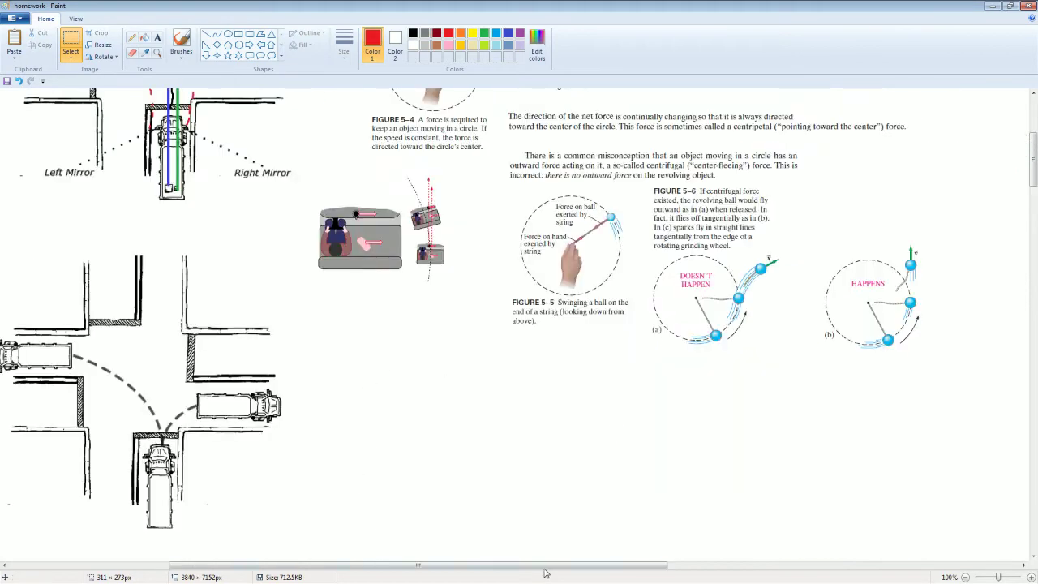
left_click_drag(546, 566, 379, 566)
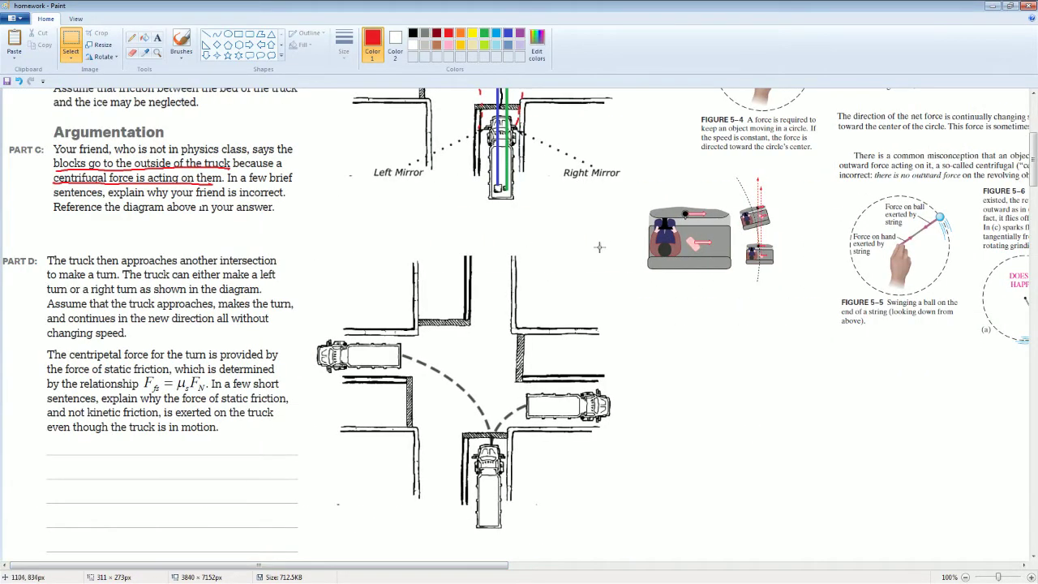
Step: Move the Part D text and intersection diagram down to open space under Part C
left_click_drag(622, 242, 31, 459)
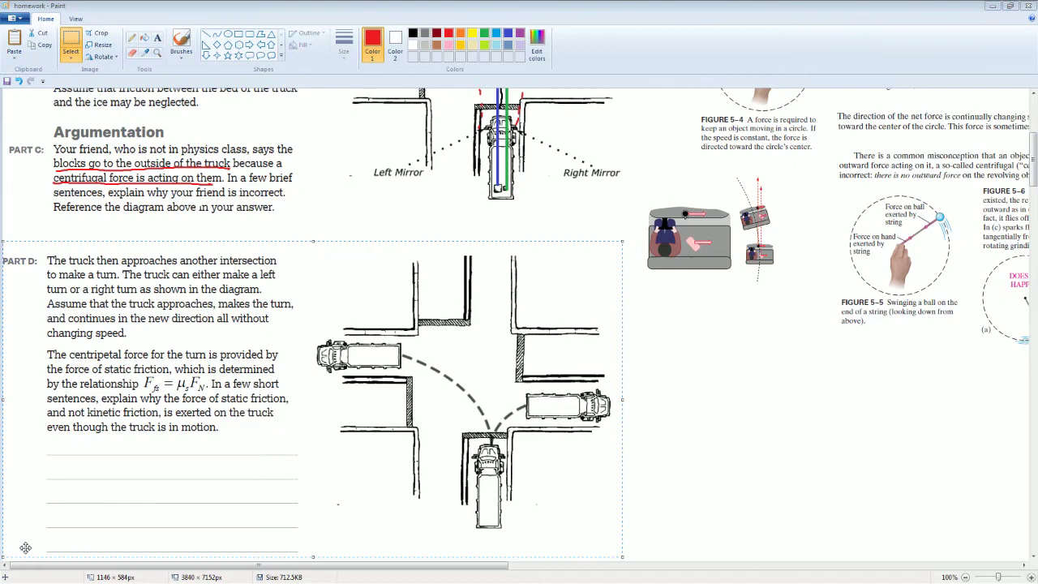
mouse_move(500, 301)
left_mouse_down()
mouse_move(484, 352)
mouse_move(496, 405)
left_mouse_up()
left_click(412, 235)
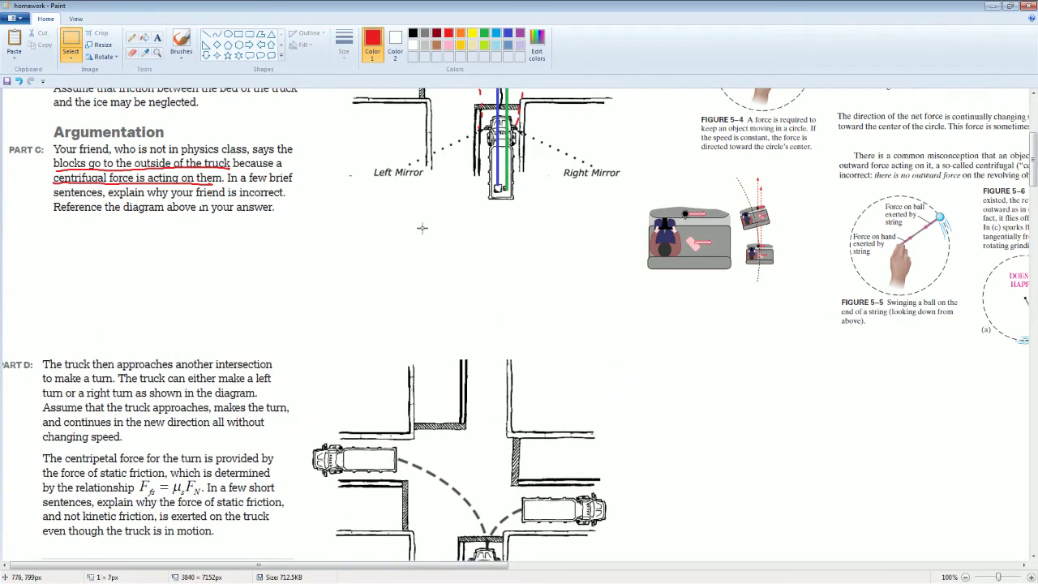
Step: Type the red answer 'The ice appears to be going outside but its not. The ice is just following the'
left_click(188, 39)
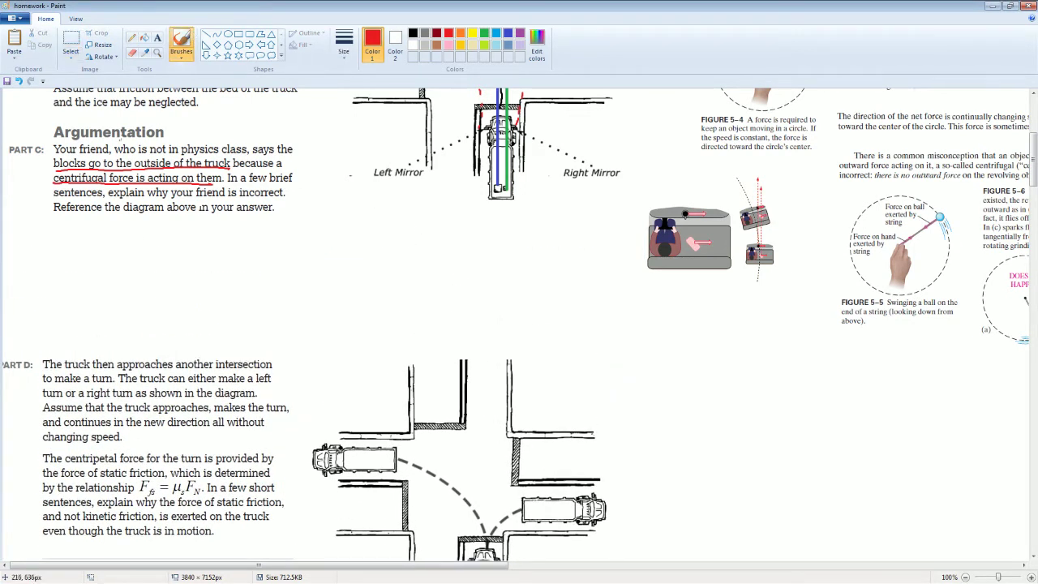
left_click(157, 37)
left_click_drag(17, 216, 578, 329)
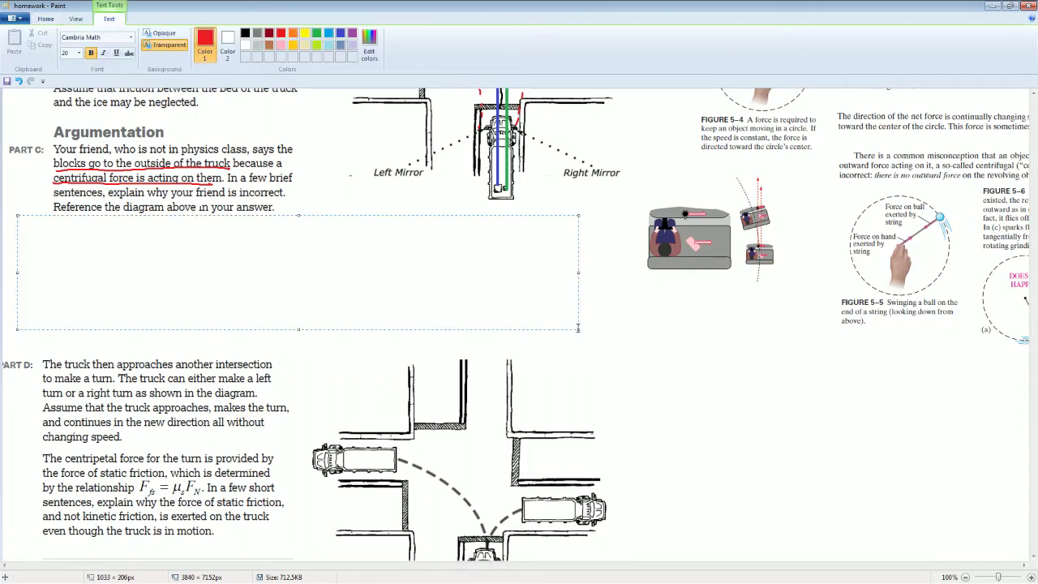
type("The ")
type("rice")
key("BackSpace")
key("BackSpace")
key("BackSpace")
type("ice appears t")
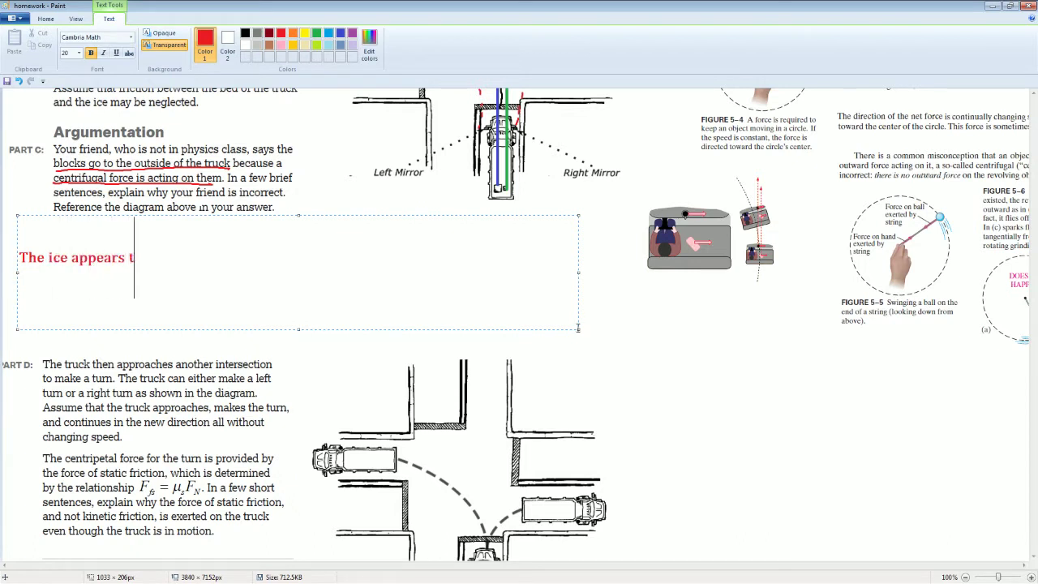
type("o be g")
type("oing ")
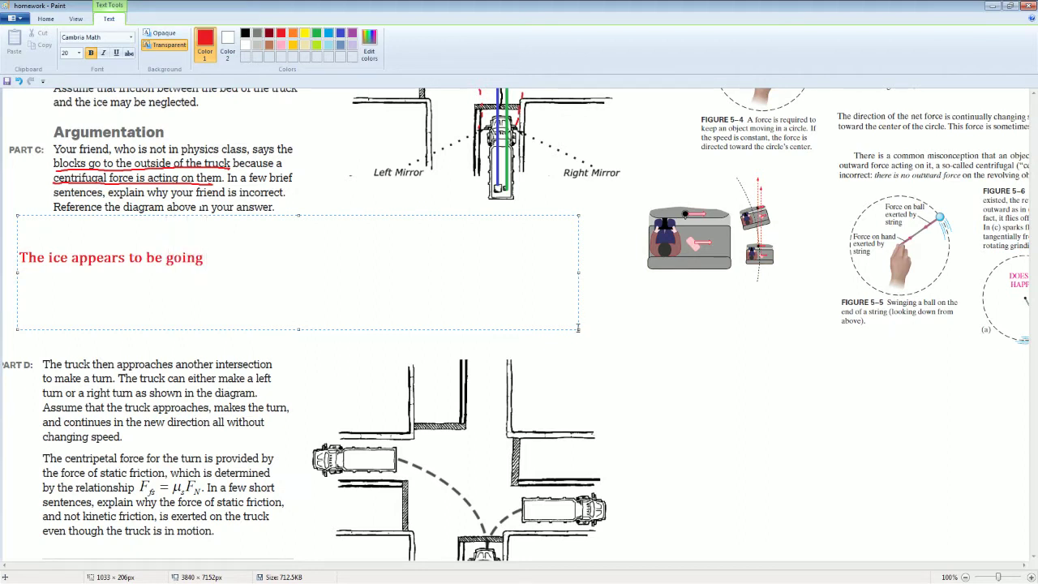
type("outside")
type(" b")
type("ut it")
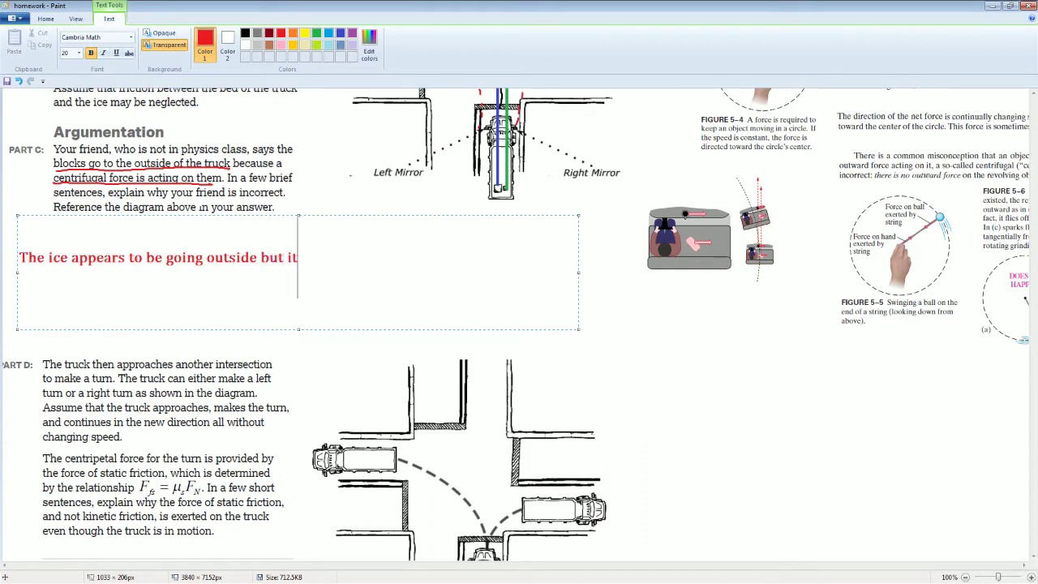
type("s not. Th")
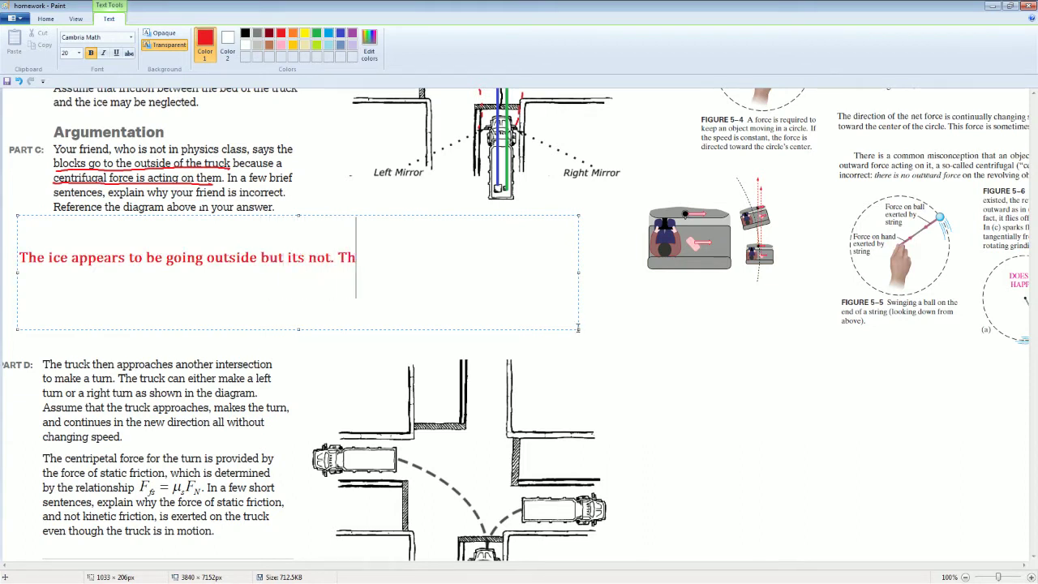
type("e ice is just fo")
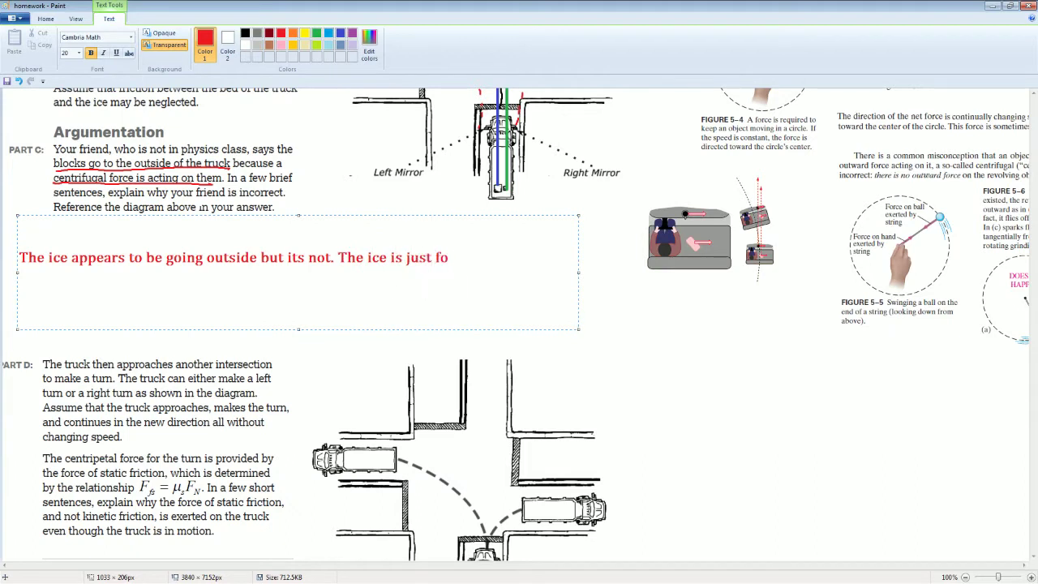
type("llowing the")
Step: Add the red second line 'orgional path of a straight line because the orgional velocity is up straight'
left_click(568, 345)
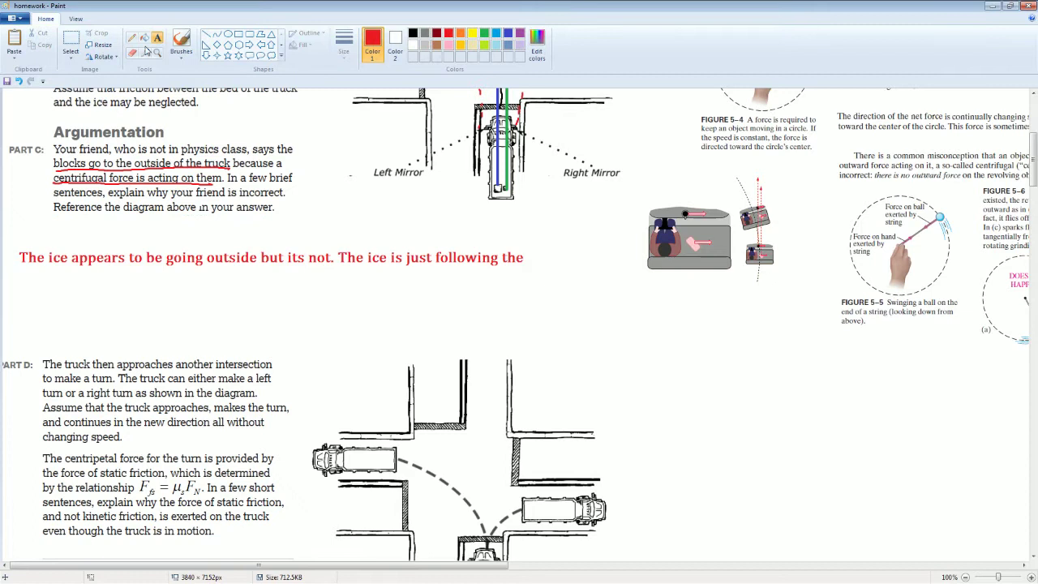
left_click_drag(14, 268, 538, 347)
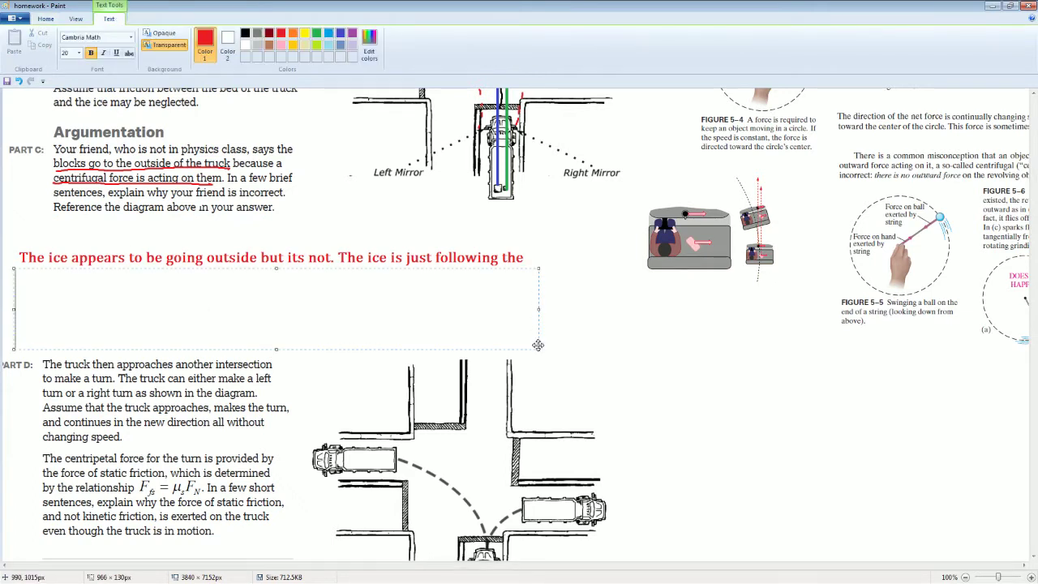
type("force")
key("BackSpace")
key("BackSpace")
key("BackSpace")
type("orgional pa")
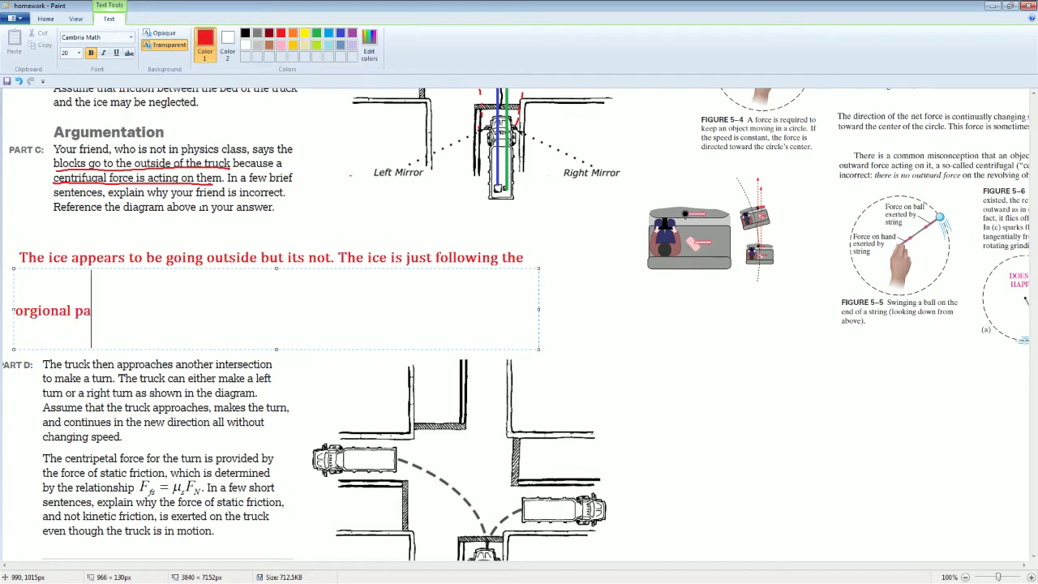
type("th of a ")
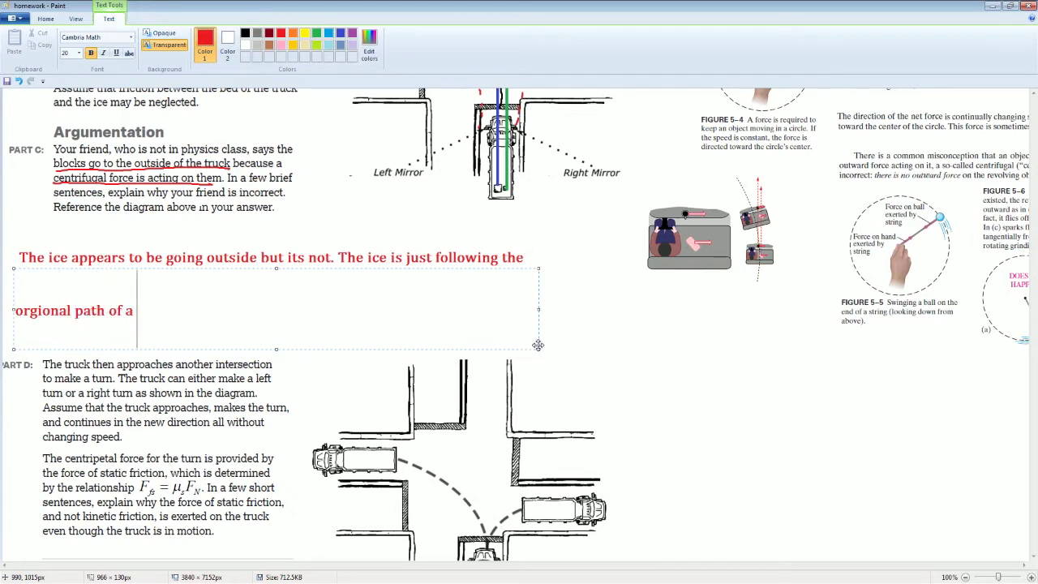
type("straight line")
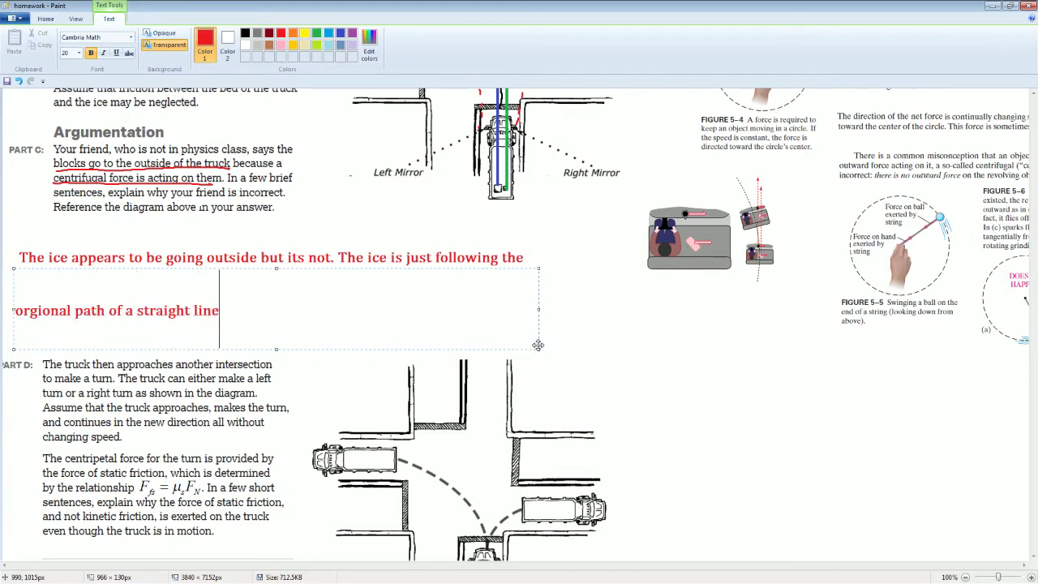
left_click_drag(159, 268, 166, 241)
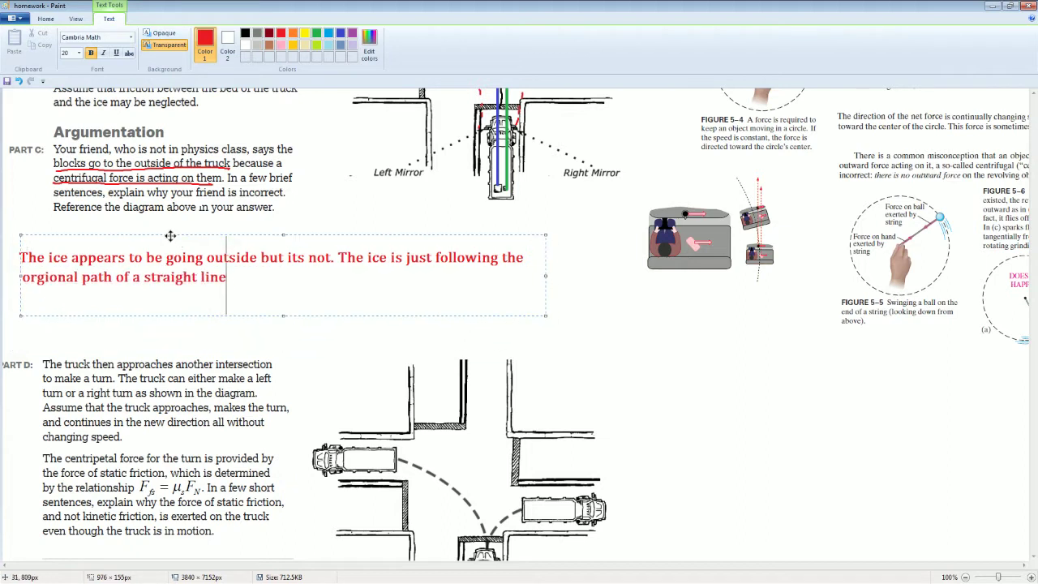
type("because the o")
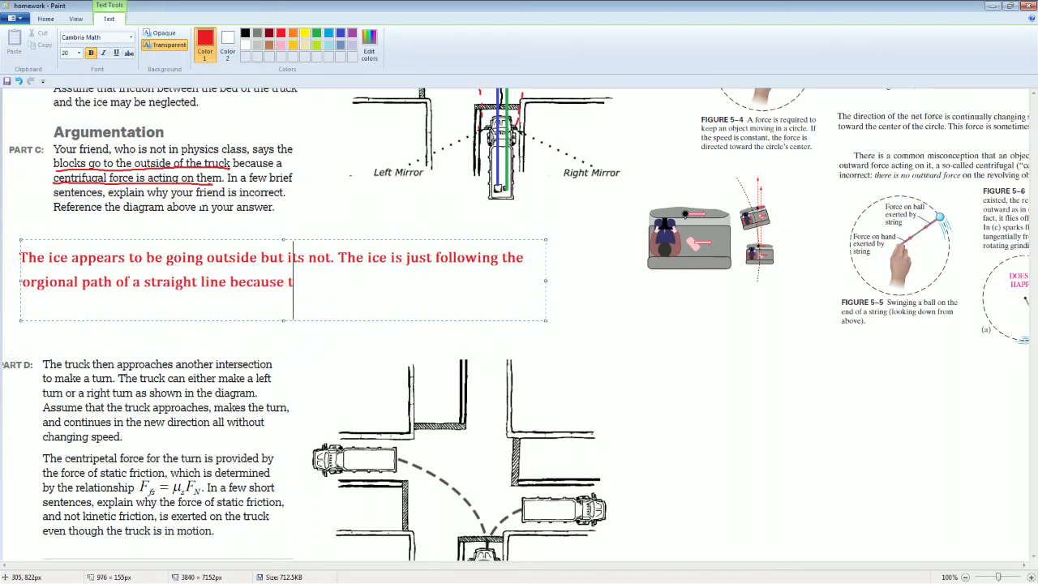
type("rgional v")
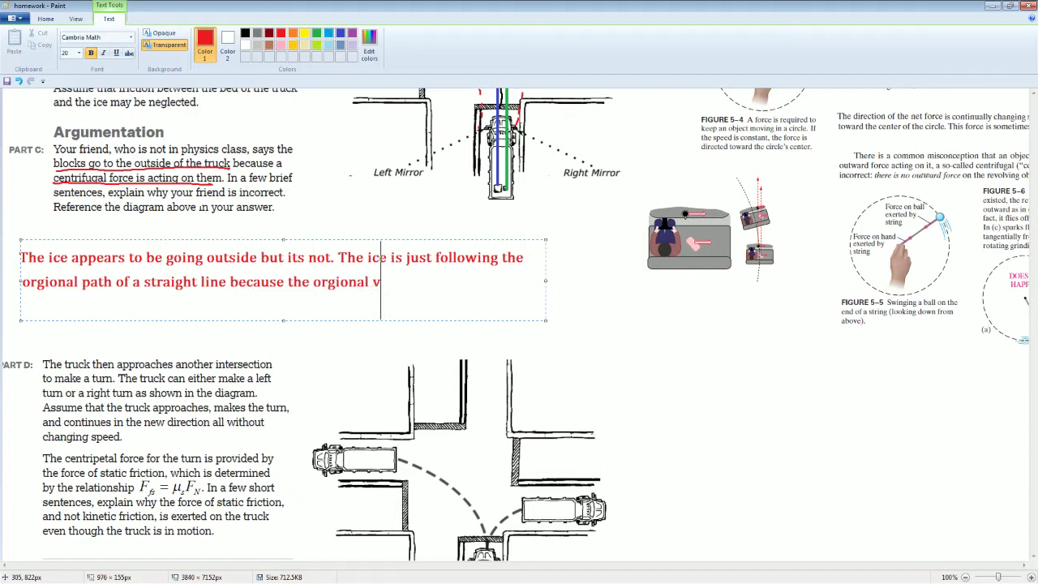
type("elocity is ")
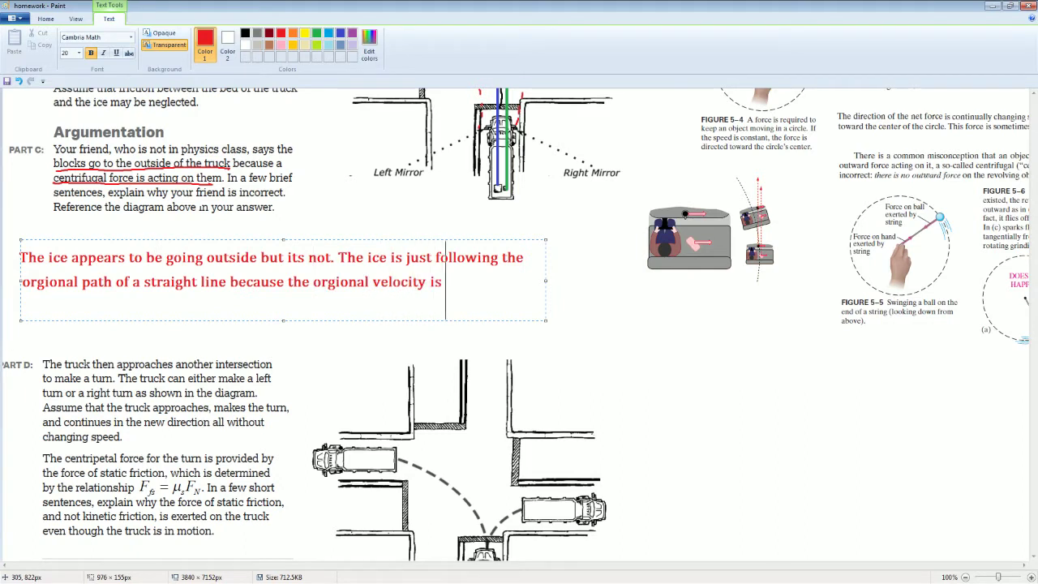
type("up straight")
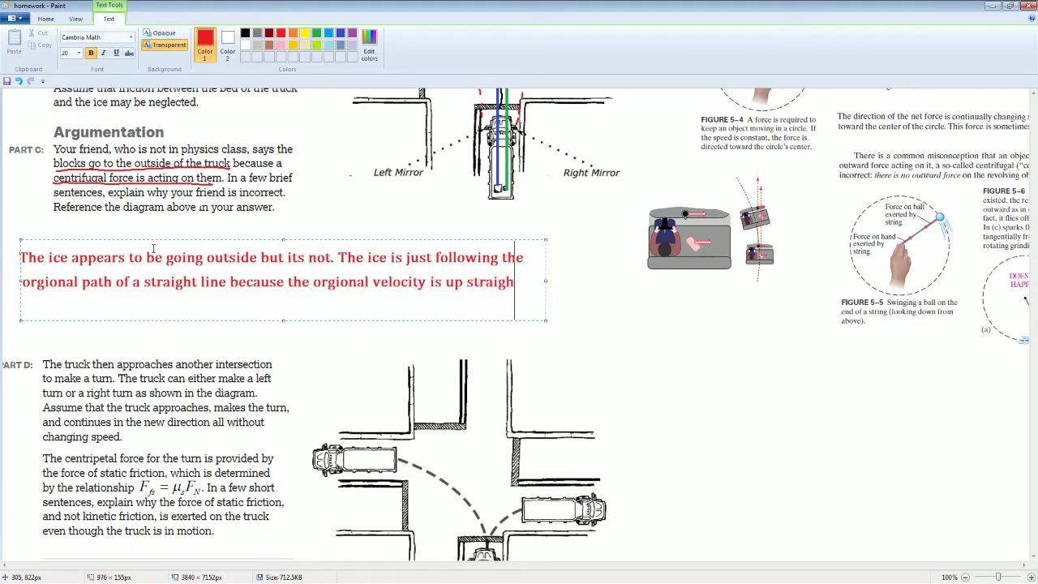
Step: Add the red third line 'The turning left make it looks like the ice is going to the outside'
left_click(154, 231)
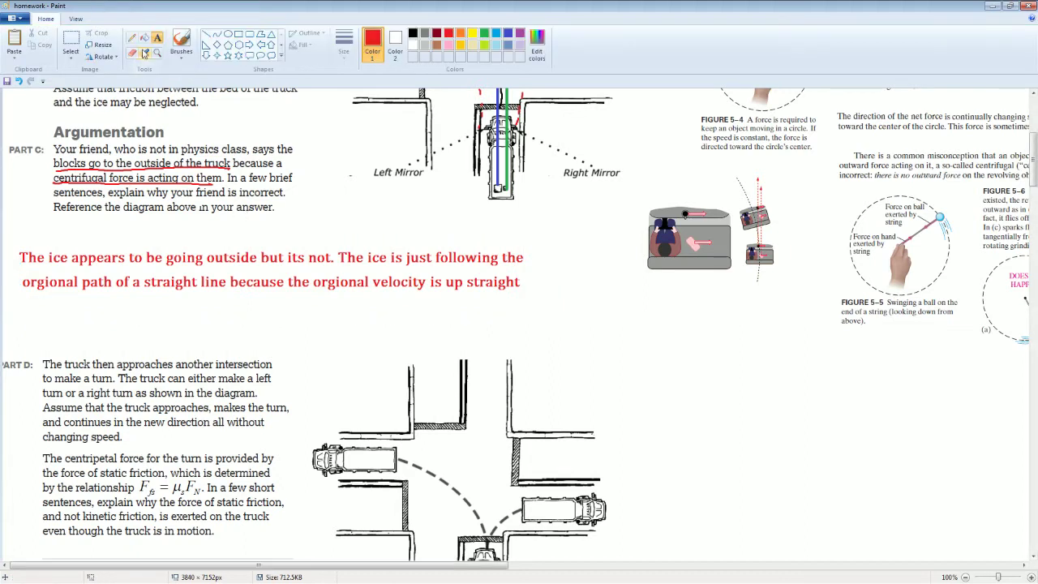
left_click(157, 37)
left_click_drag(15, 300, 554, 403)
type("The turn")
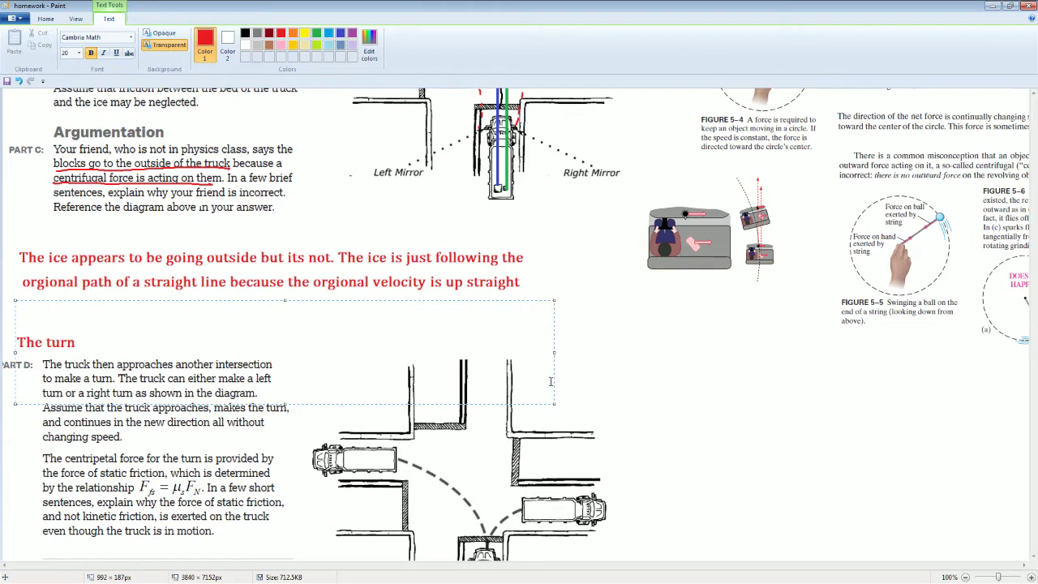
key("BackSpace")
type("ing loeft")
key("BackSpace")
key("BackSpace")
key("BackSpace")
type("eft make it looks li")
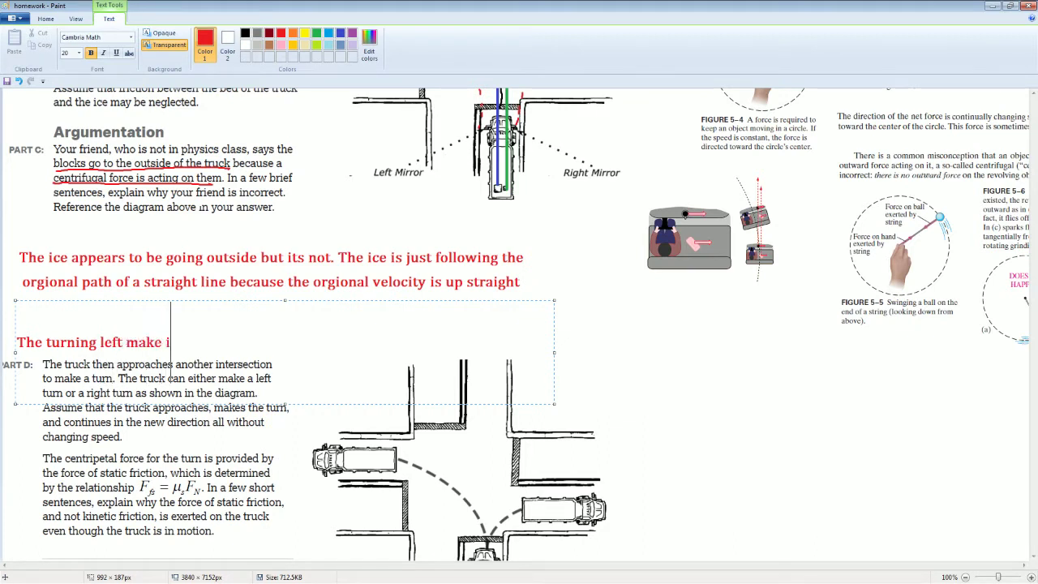
type("ke t")
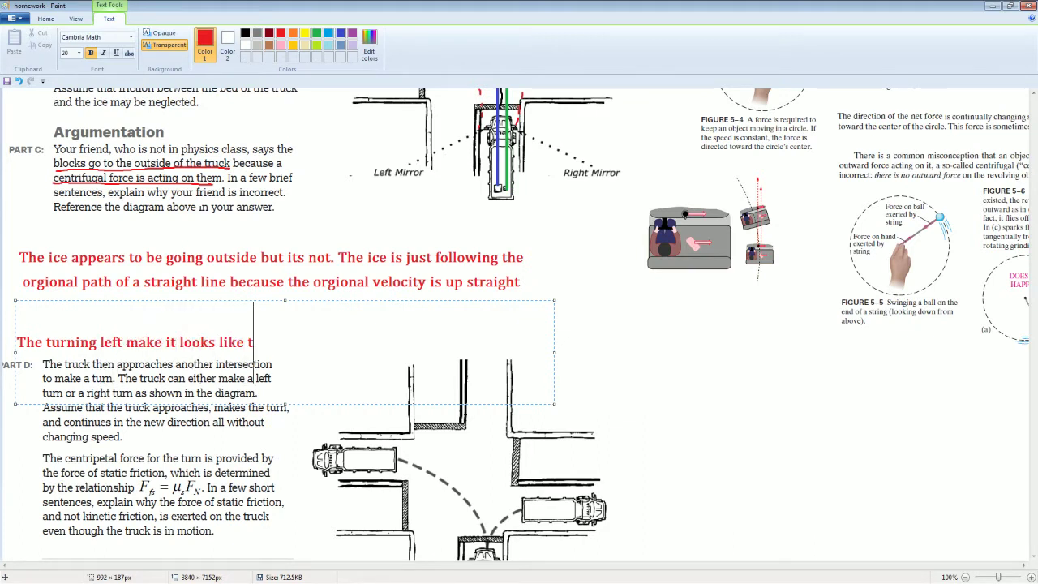
type("he ice is going")
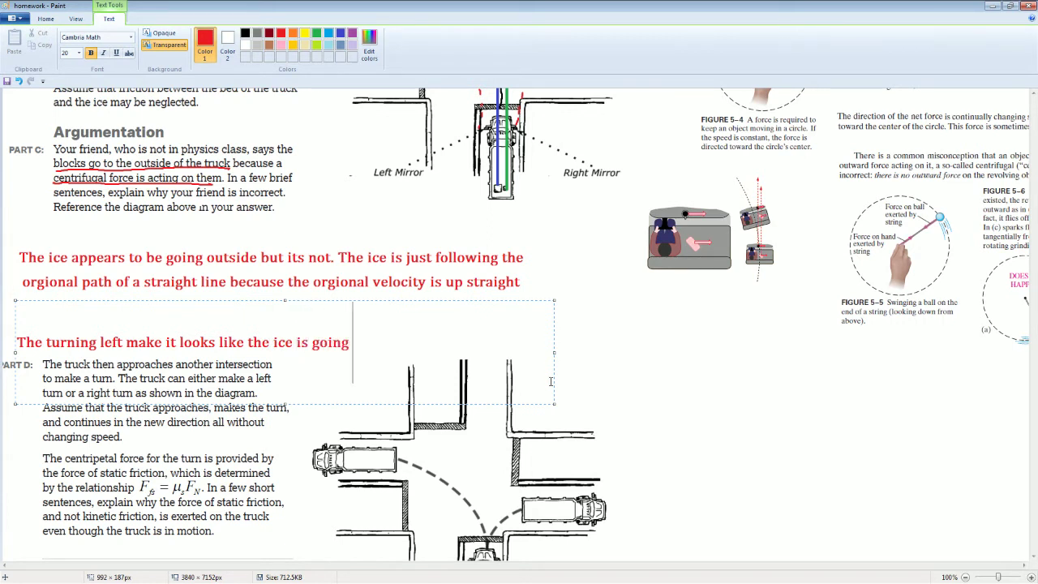
type(" to the outside")
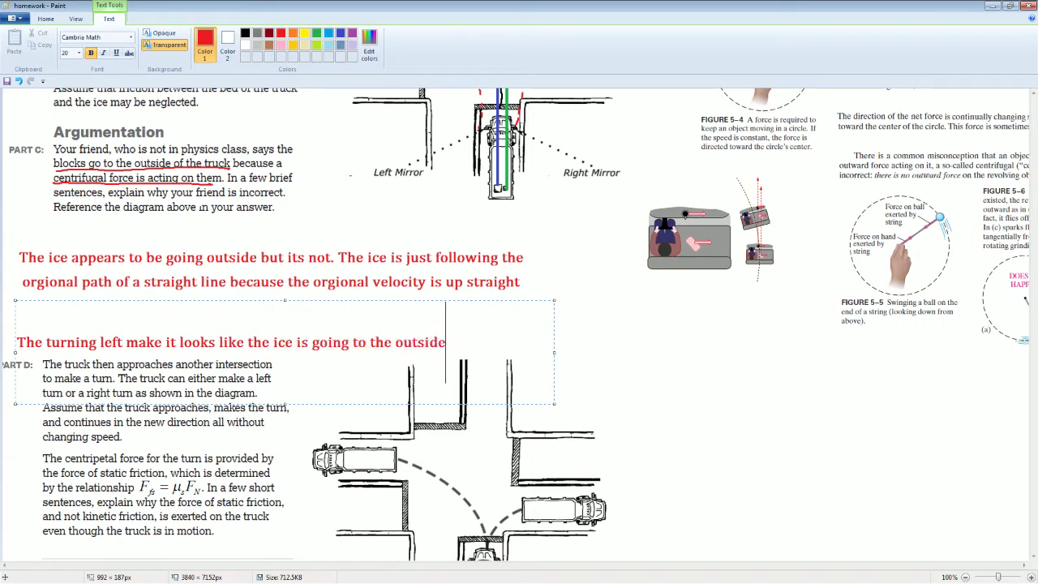
mouse_move(419, 298)
left_mouse_down()
mouse_move(416, 250)
mouse_move(423, 261)
left_mouse_up()
left_click(325, 219)
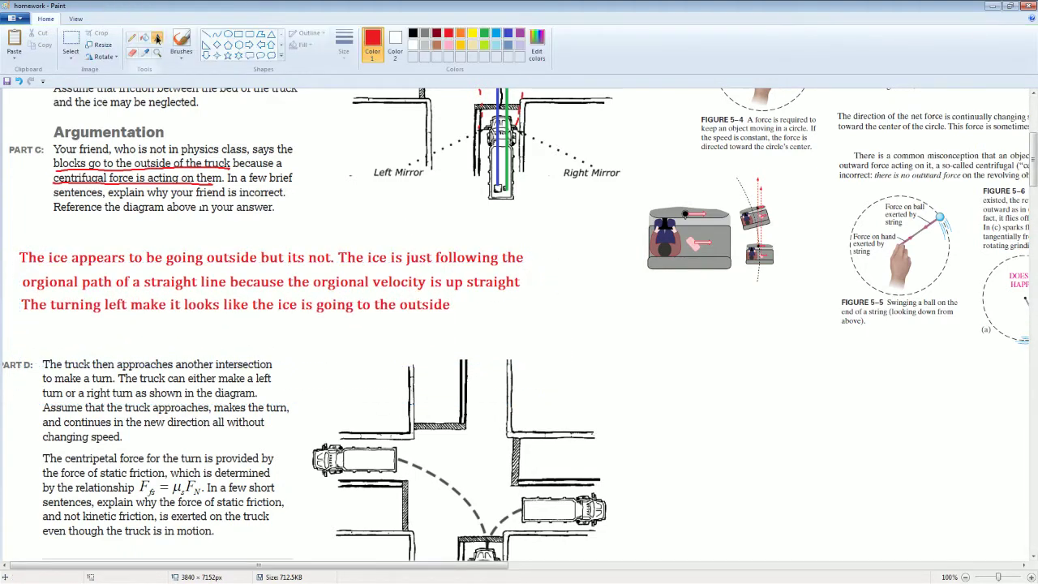
Step: Add the red fourth line 'it is just following the orgional path' under the third
left_click_drag(26, 316, 565, 446)
type("but")
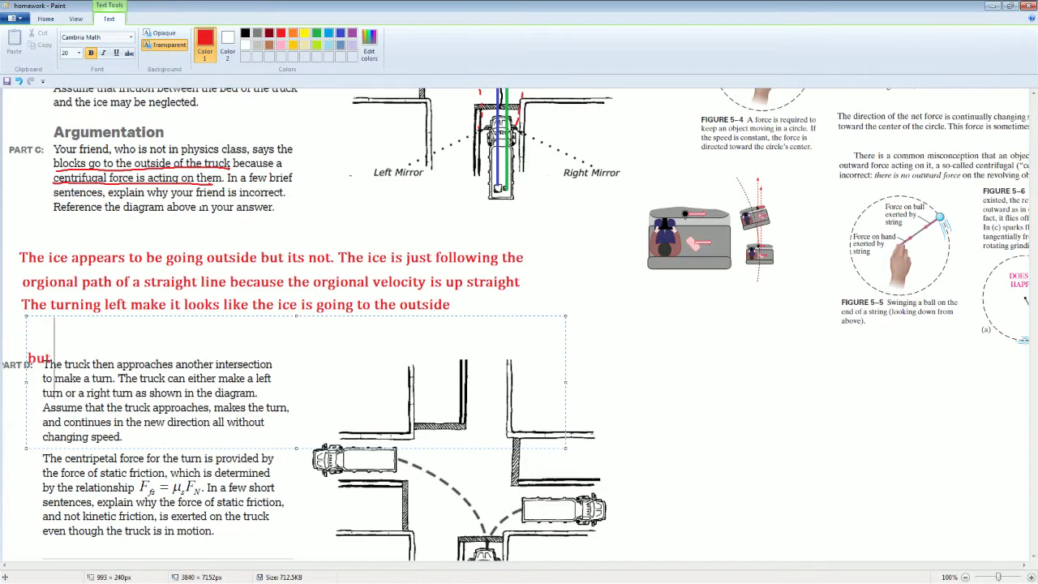
type("it is just")
type(" following")
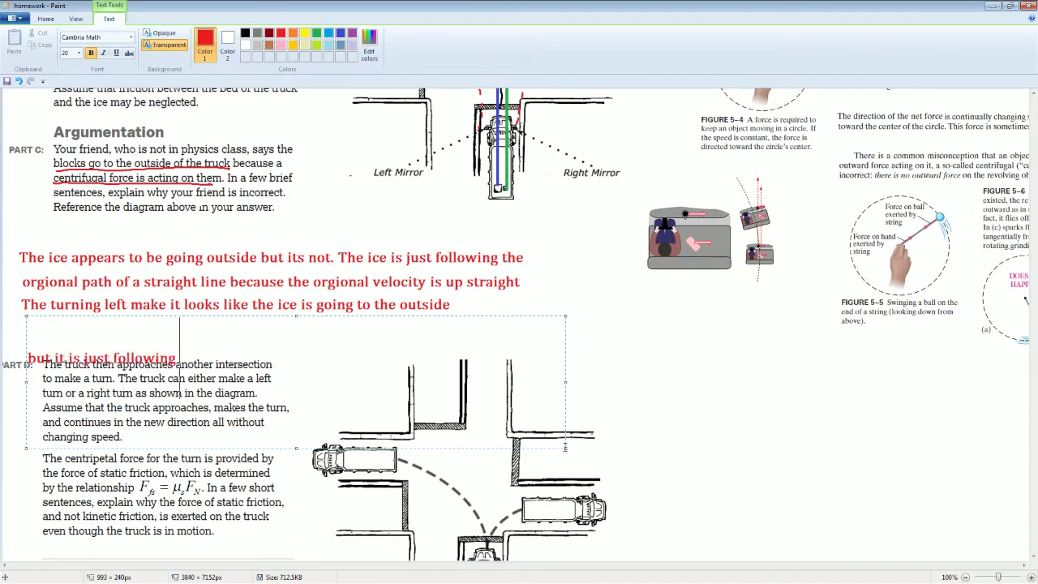
type(" the")
type(" orgional")
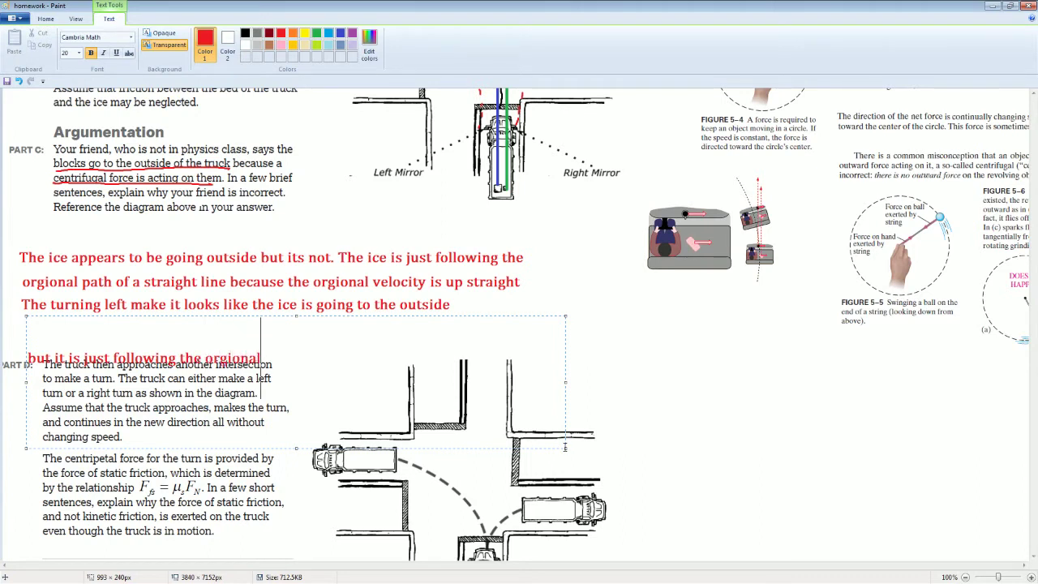
type(" path")
mouse_move(436, 316)
left_mouse_down()
mouse_move(413, 272)
mouse_move(429, 286)
left_mouse_up()
left_click(113, 192)
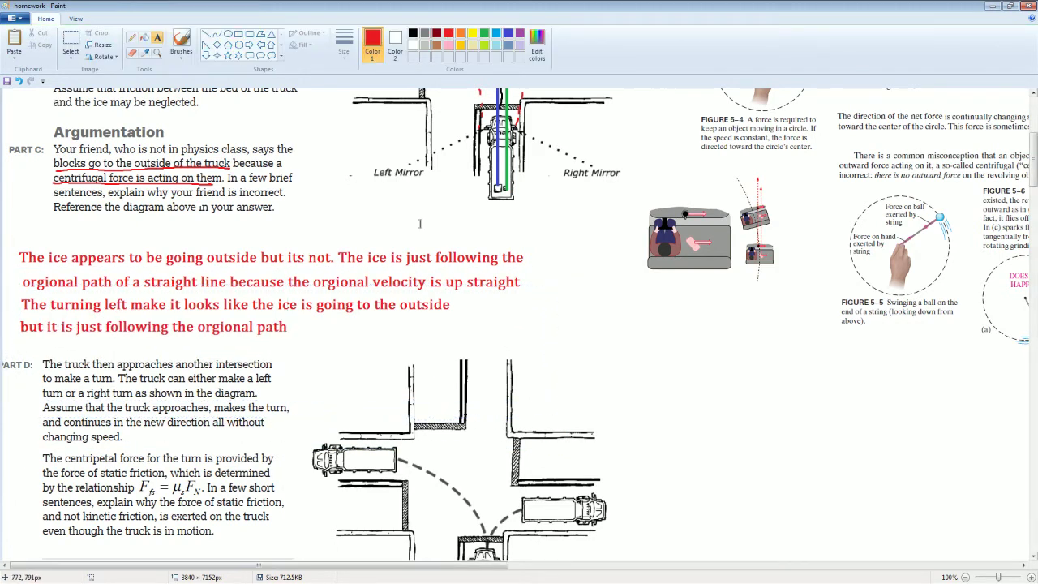
Step: Select the last two red answer lines and move them slightly down and right
left_click(70, 41)
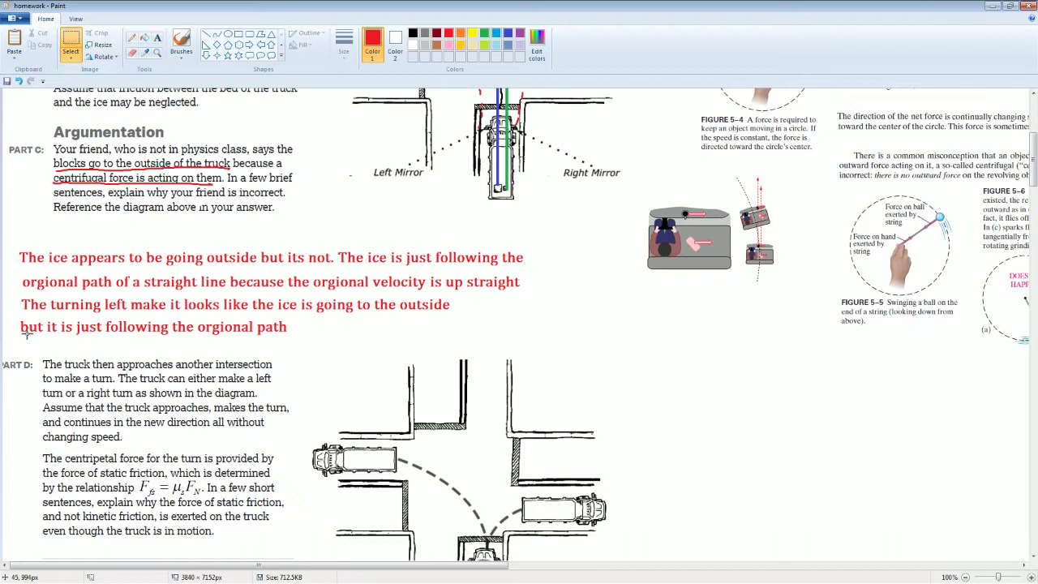
mouse_move(13, 291)
left_mouse_down()
mouse_move(480, 334)
mouse_move(452, 338)
left_mouse_up()
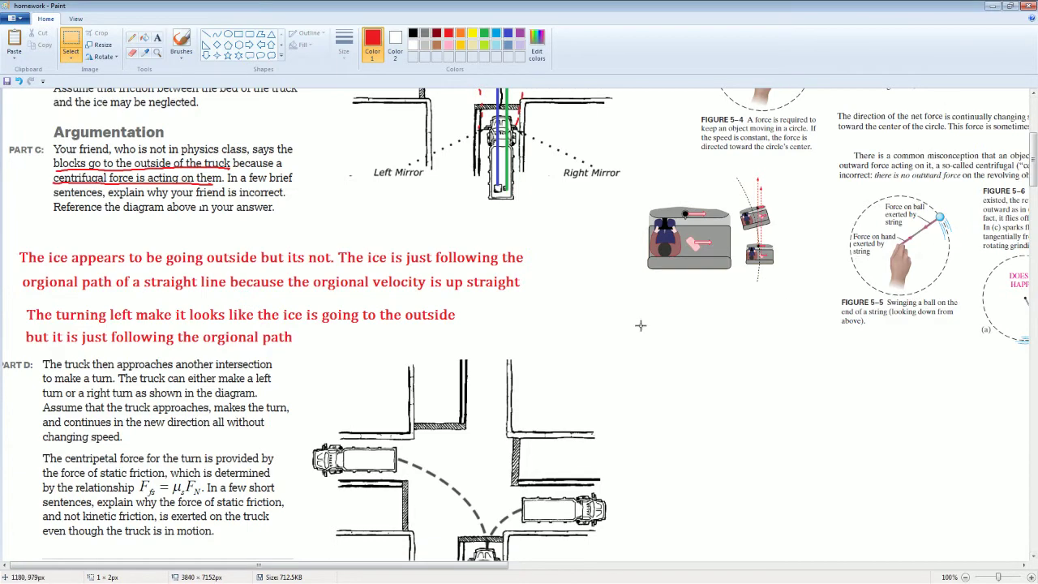
Step: Scroll down to Part D and delete the blank ruled answer lines under its question
scroll(641, 326, "down", 3)
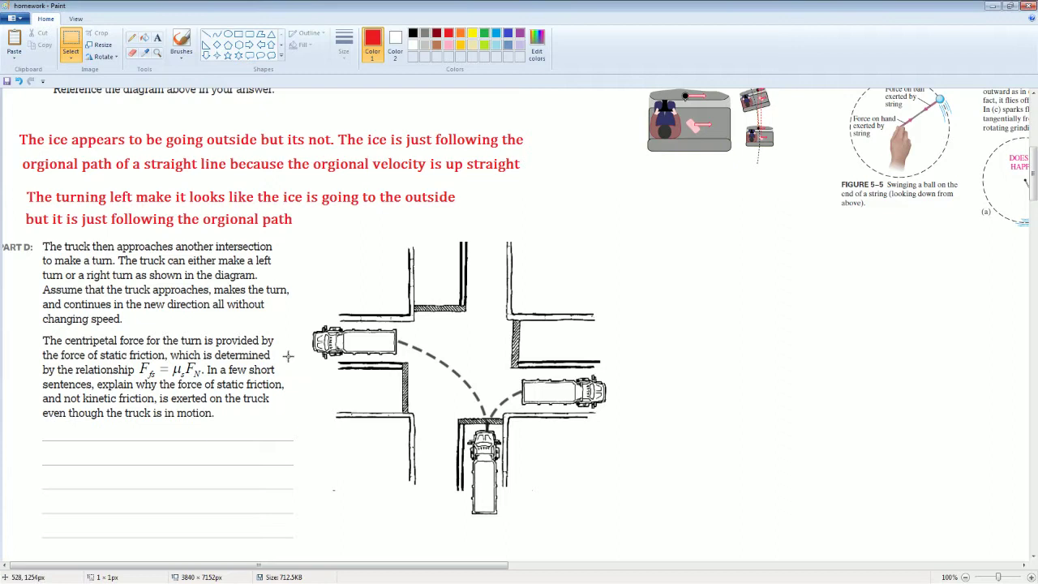
scroll(288, 356, "down", 3)
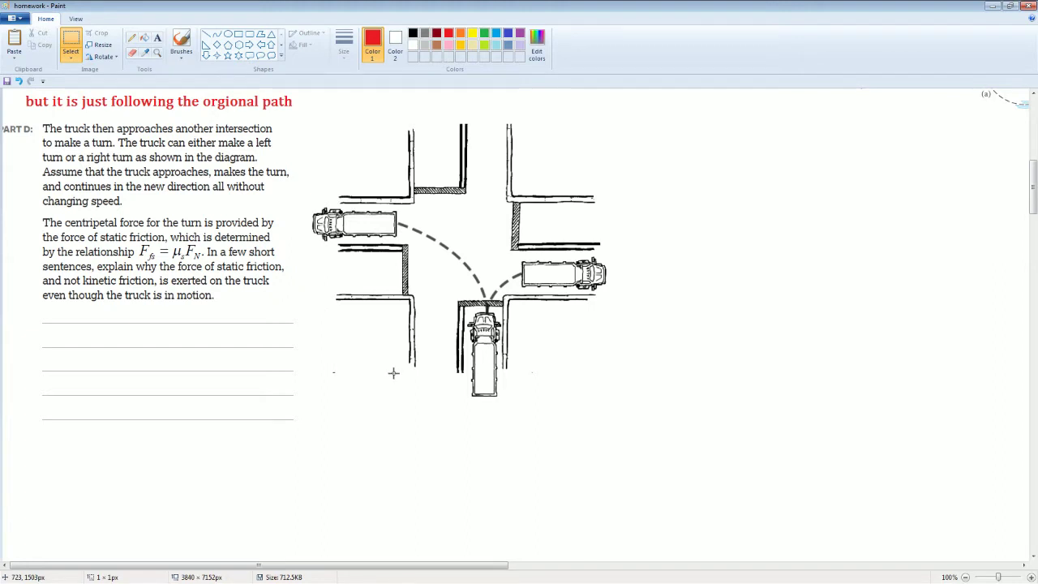
left_click(79, 38)
mouse_move(32, 314)
left_mouse_down()
mouse_move(297, 446)
mouse_move(341, 503)
left_mouse_up()
left_click_drag(259, 444, 262, 459)
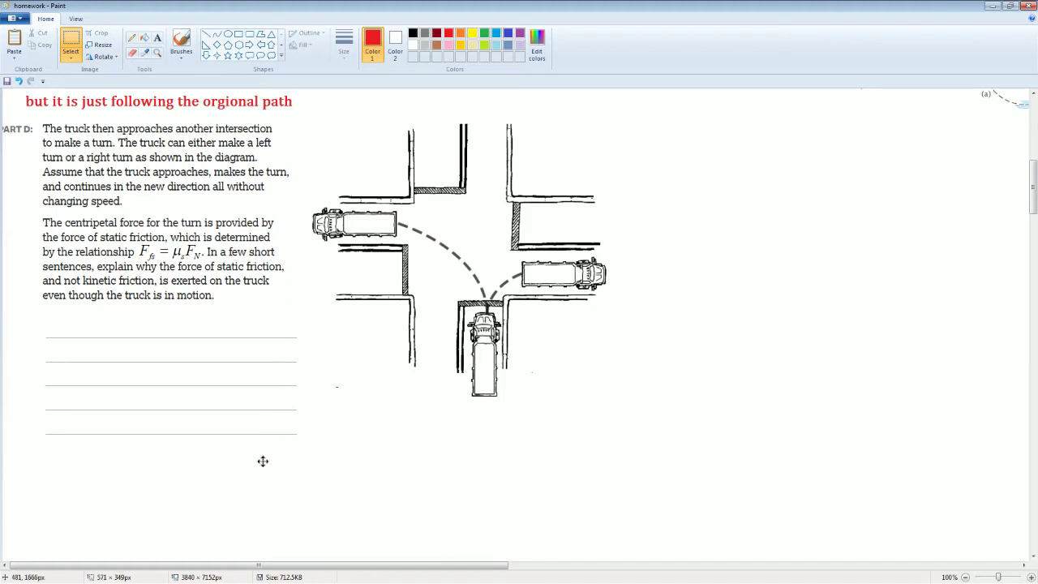
key("Delete")
Step: Type the red one-line answer 'its is static friction because the tire…is at rest realtive to the road'
left_click(157, 37)
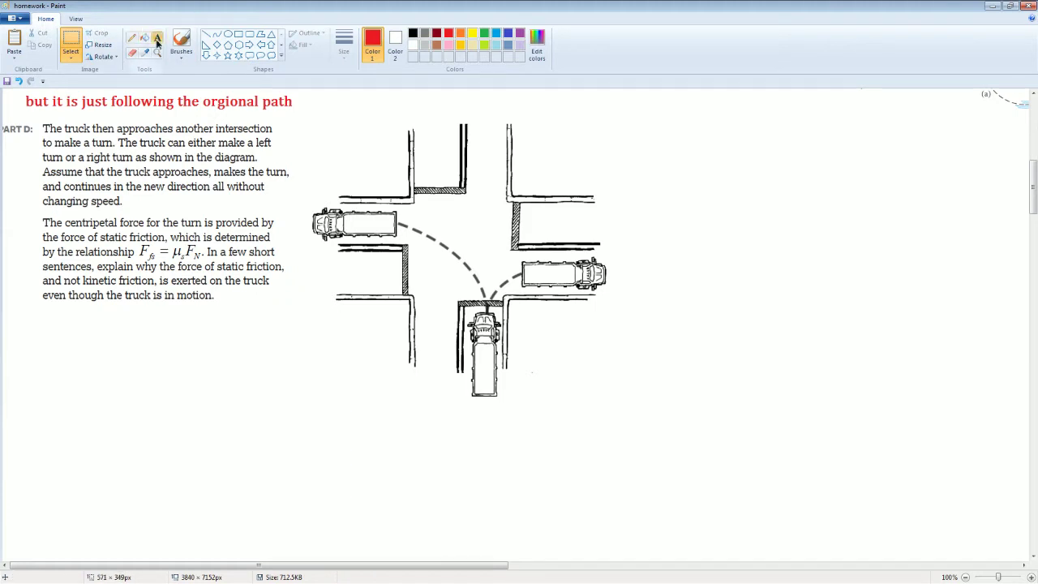
left_click_drag(22, 344, 377, 486)
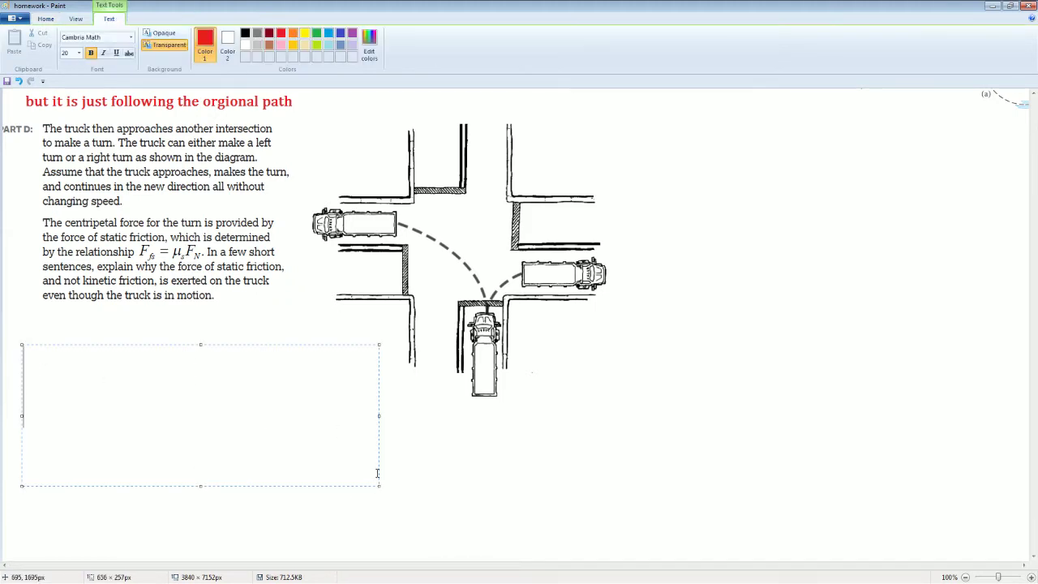
type("its is static")
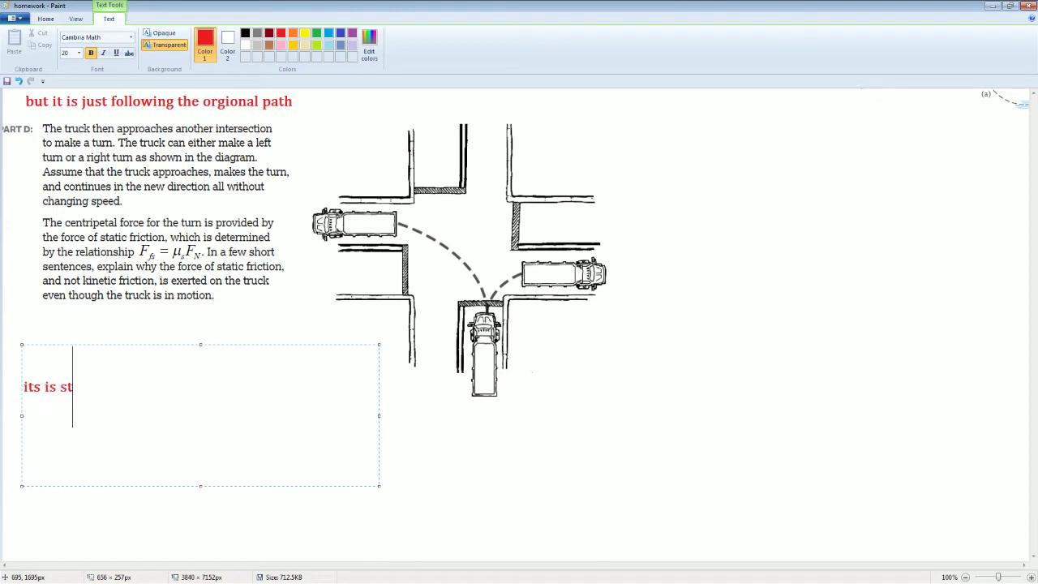
type(" friction")
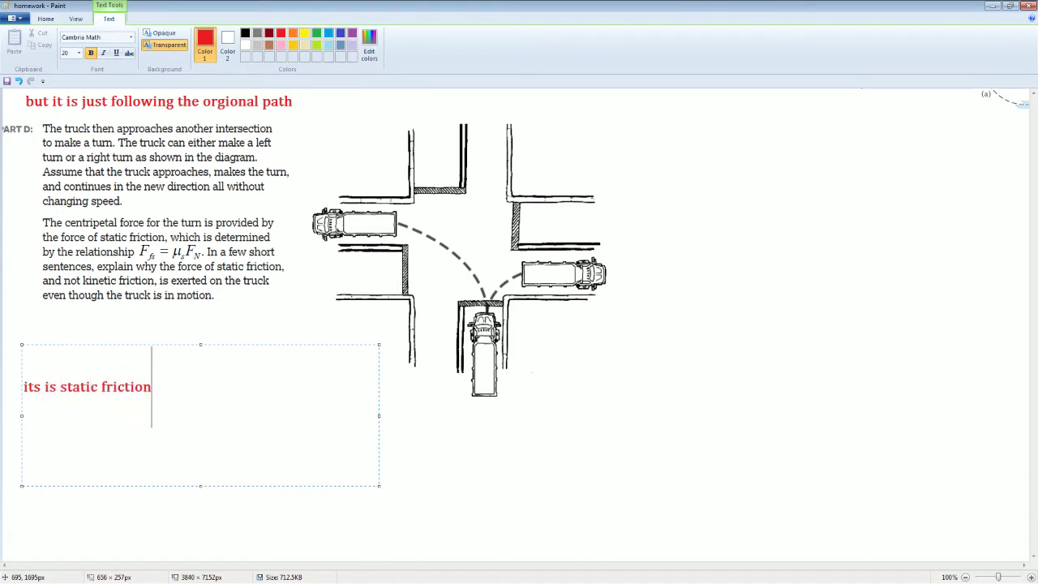
type(" because the ")
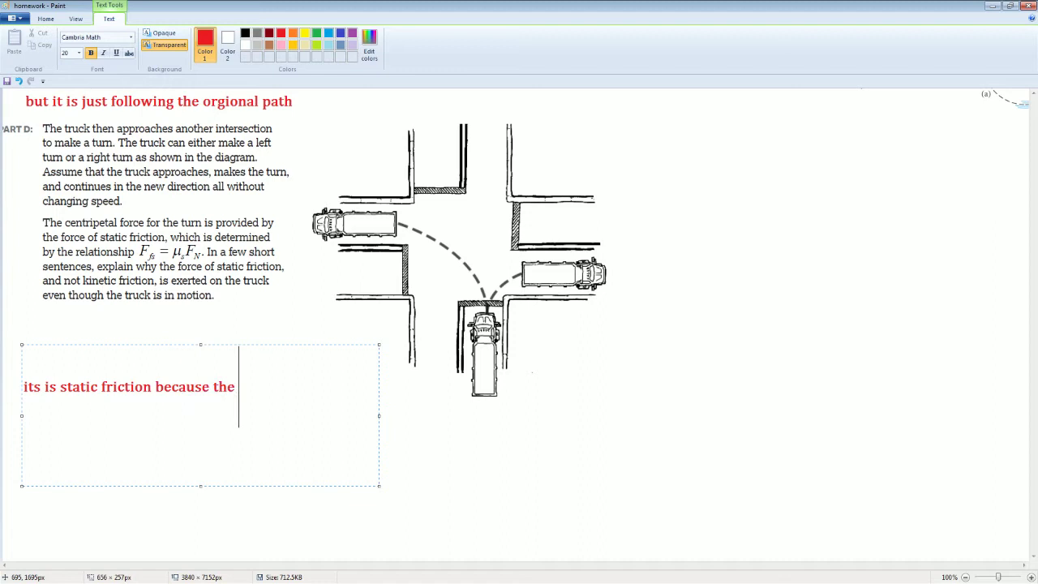
type("tire of the truck ")
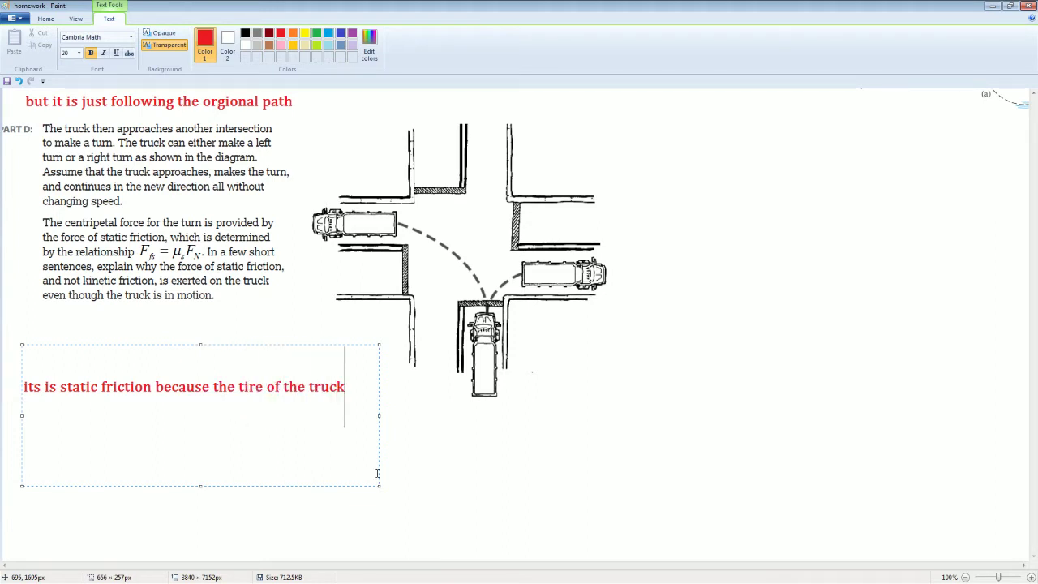
type("is at rest")
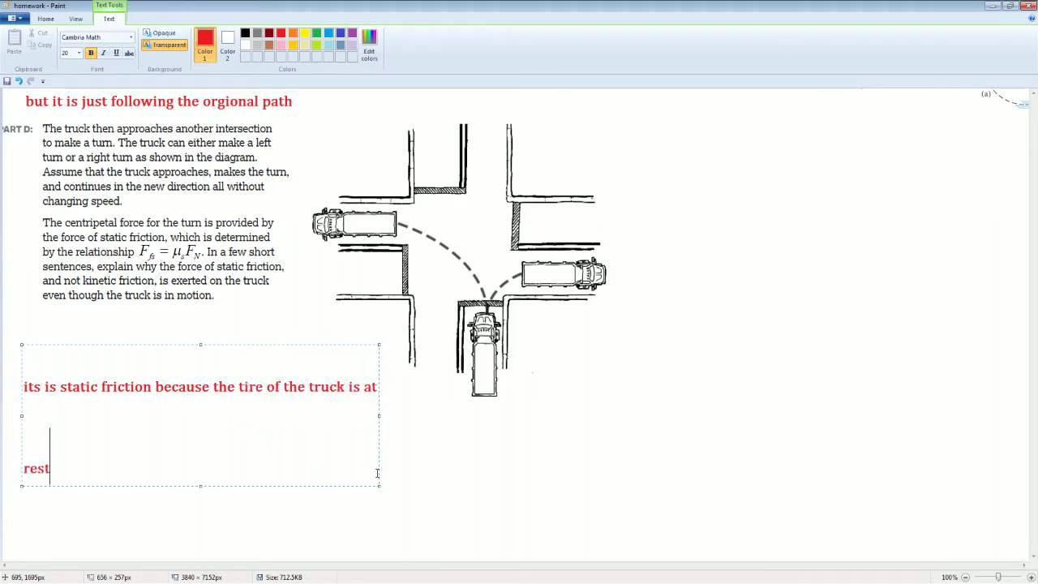
type(" realtive to the ")
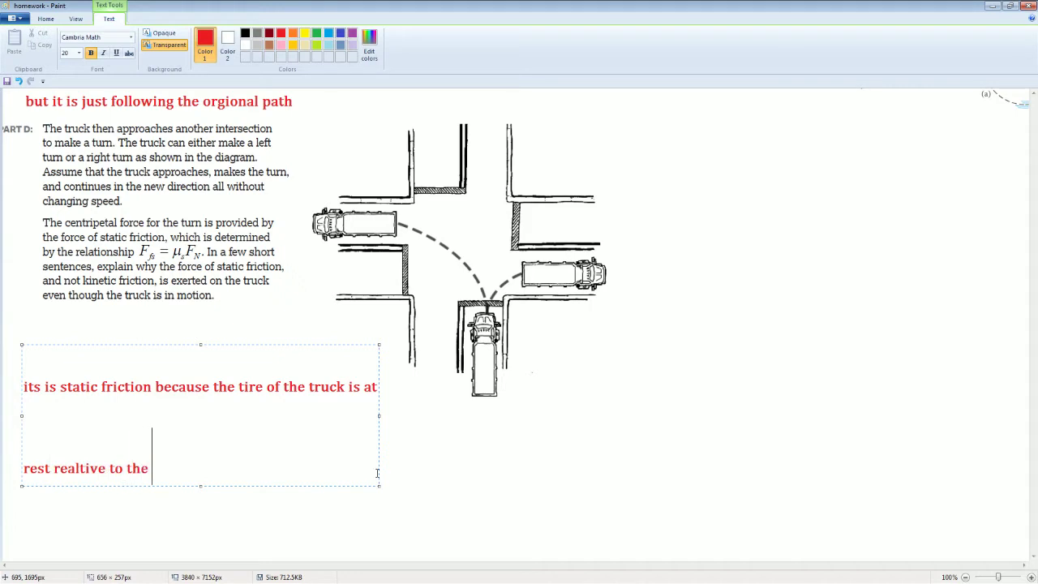
type("road")
left_click_drag(382, 416, 769, 416)
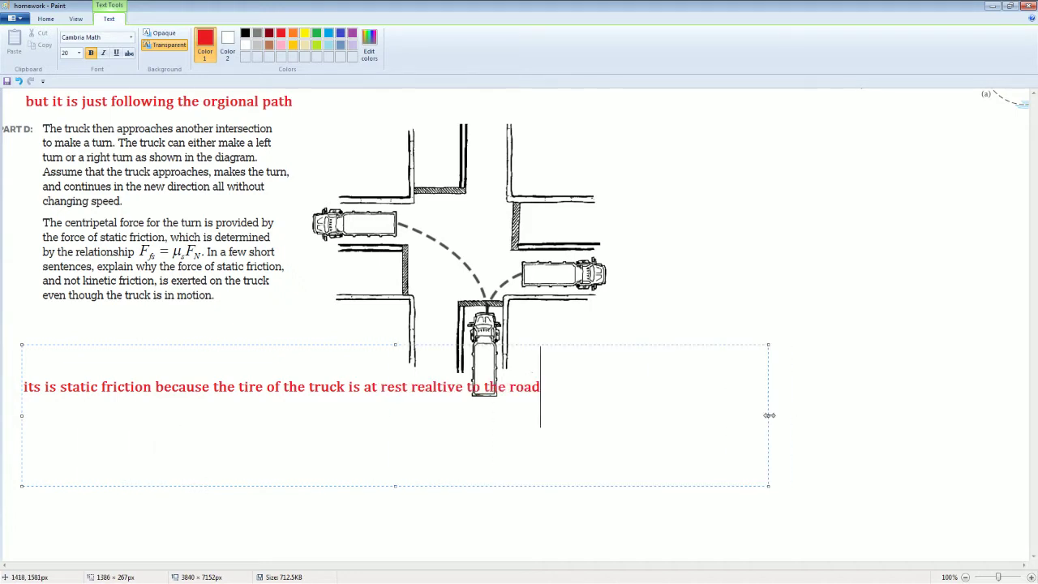
left_click_drag(324, 344, 327, 364)
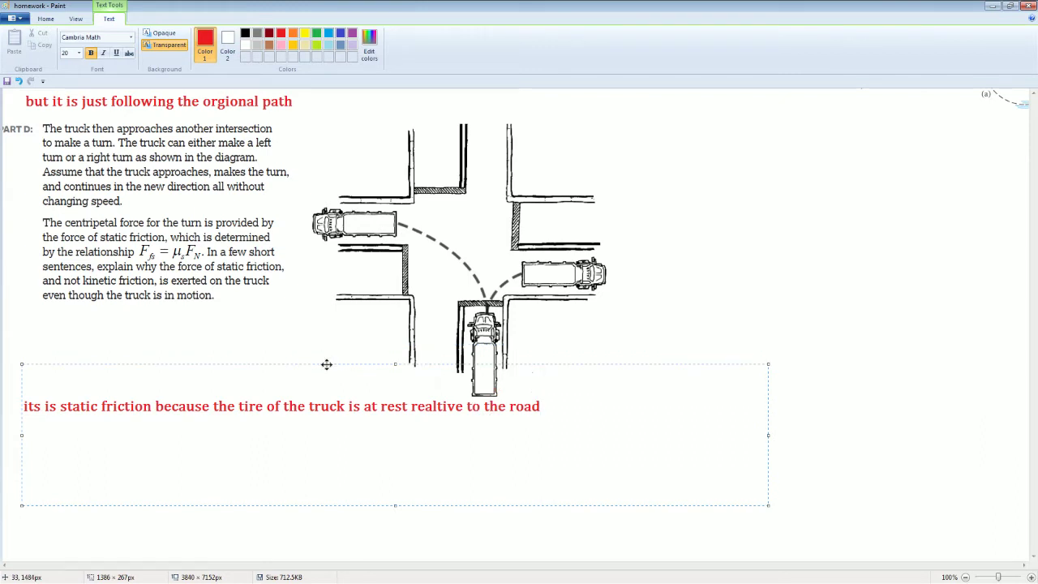
left_click(359, 316)
left_click(181, 43)
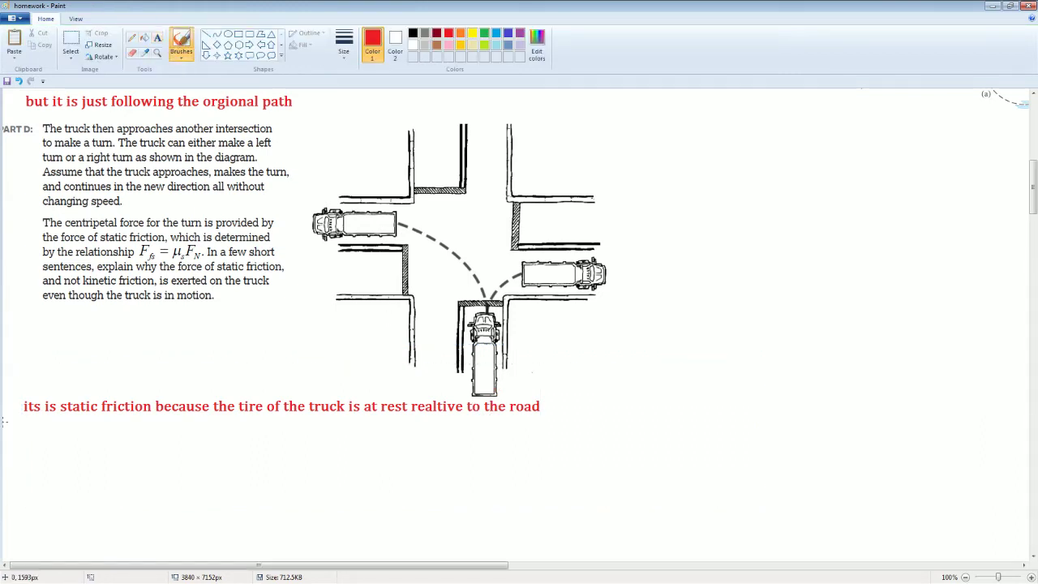
Step: Undo a stray brush stroke and add a red text box reading 'if it was kinetic friciton,'
left_click_drag(15, 421, 493, 519)
key("ctrl+z")
left_click(157, 38)
left_click_drag(32, 440, 723, 519)
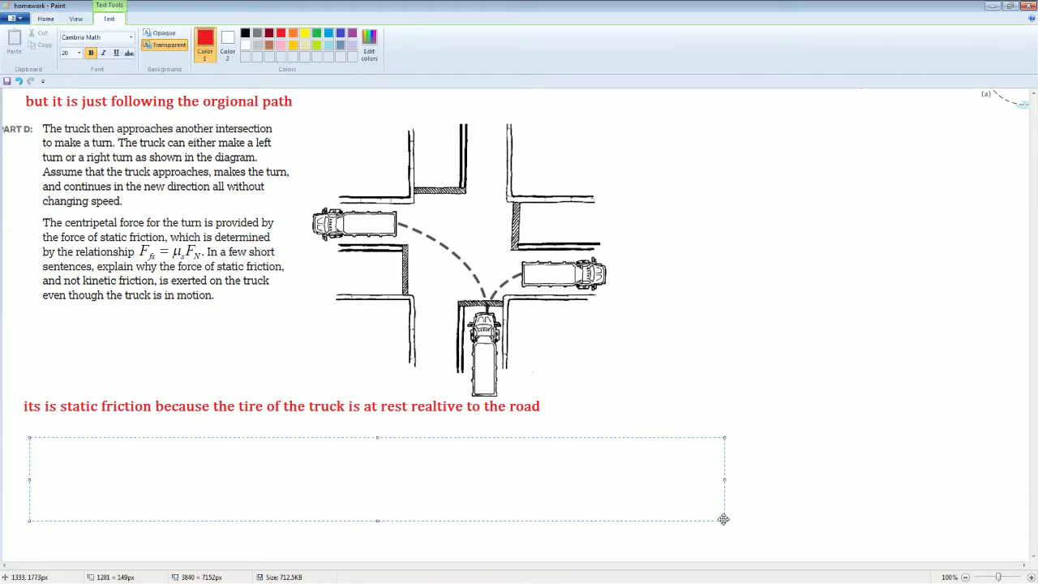
type("if it was kine")
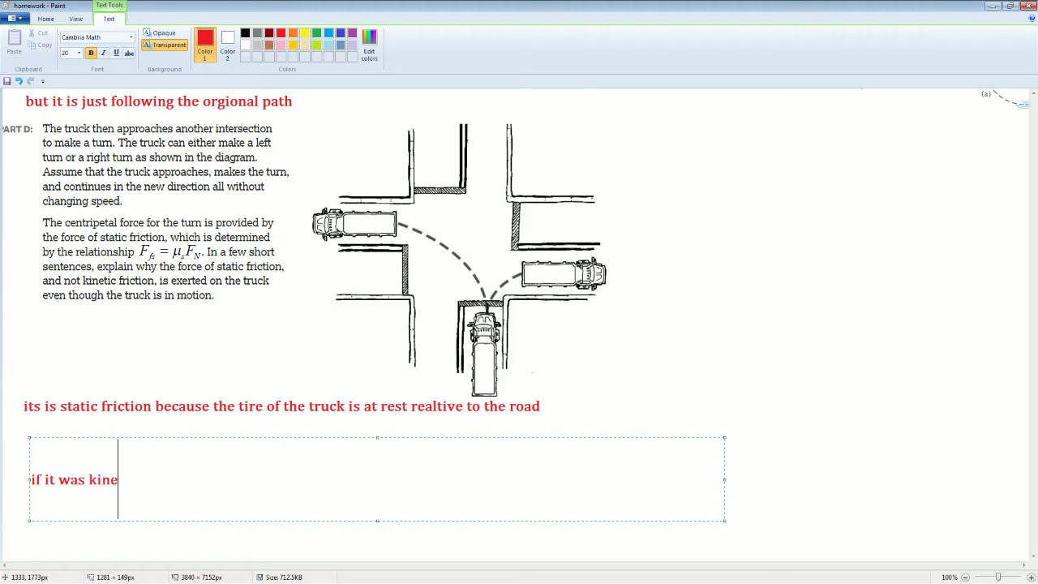
type("tic friciton,")
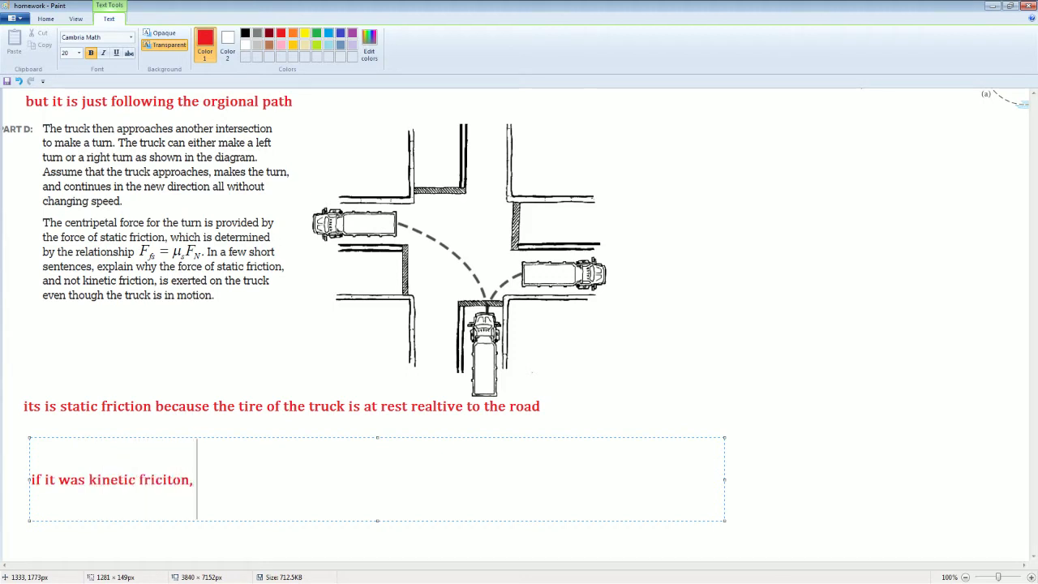
Step: Replace the misspelled 'friciton,' with 'friction, the trure'
right_click(157, 480)
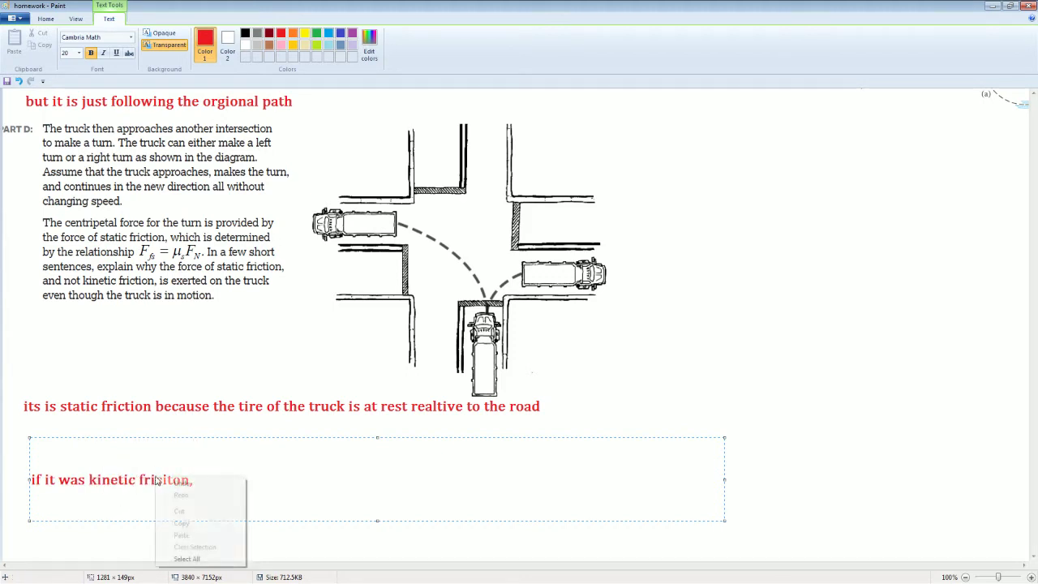
left_click(138, 480)
left_click(192, 479)
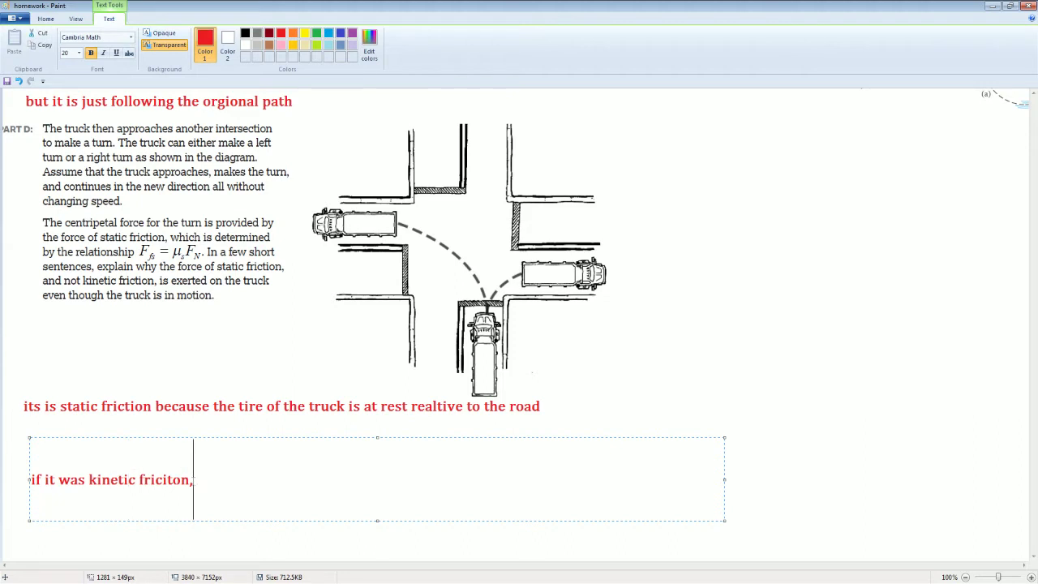
left_click_drag(192, 480, 136, 479)
key("BackSpace")
type("f")
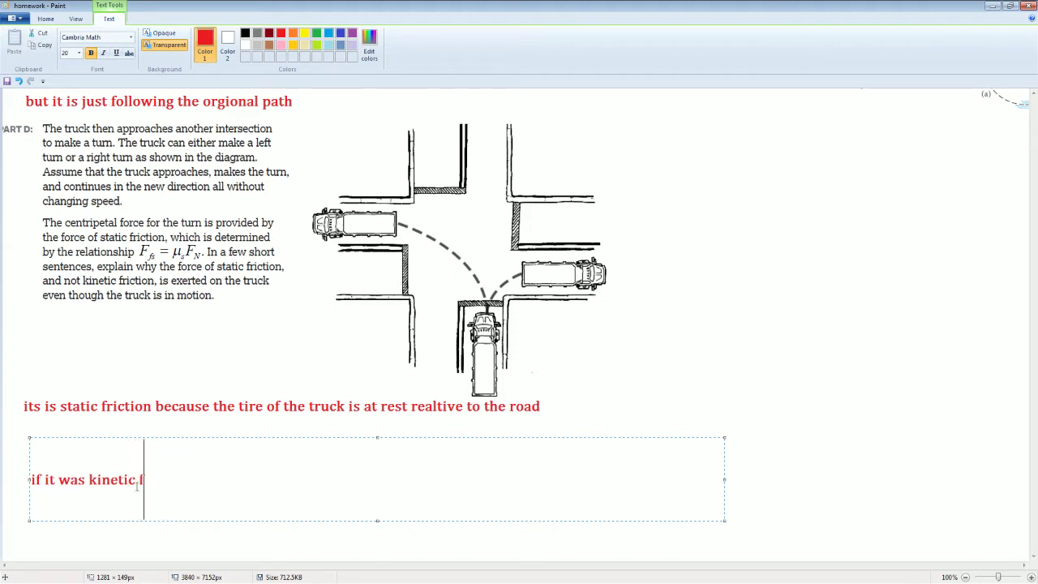
type("riction, the trure")
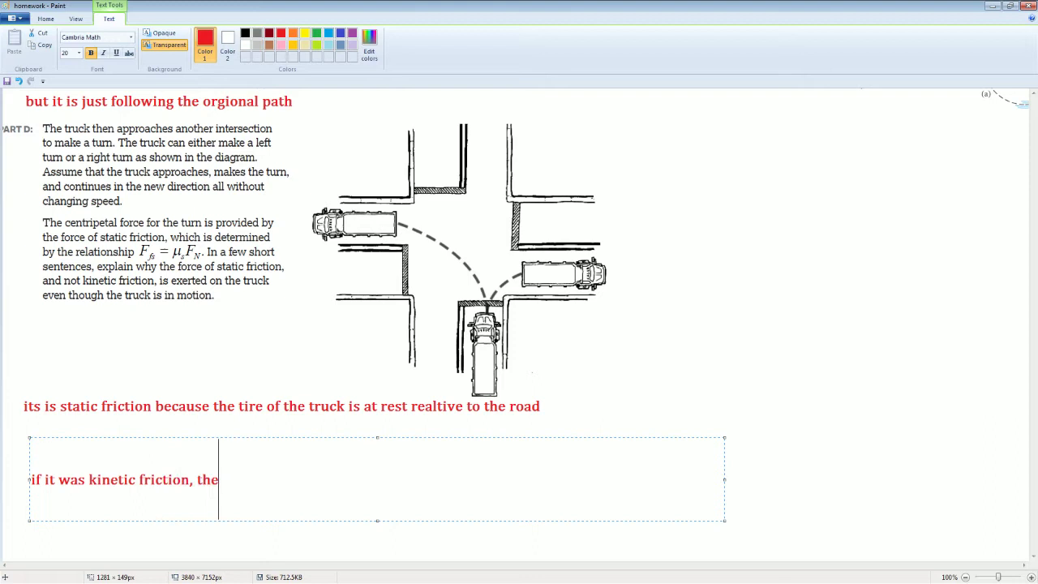
Step: Correct 'tire', add 'would be skidding ( sliding)', and move the text up under the first answer
key("BackSpace")
key("BackSpace")
key("BackSpace")
type("ire")
key("BackSpace")
key("BackSpace")
key("BackSpace")
key("BackSpace")
type("ire would be")
type(" ski")
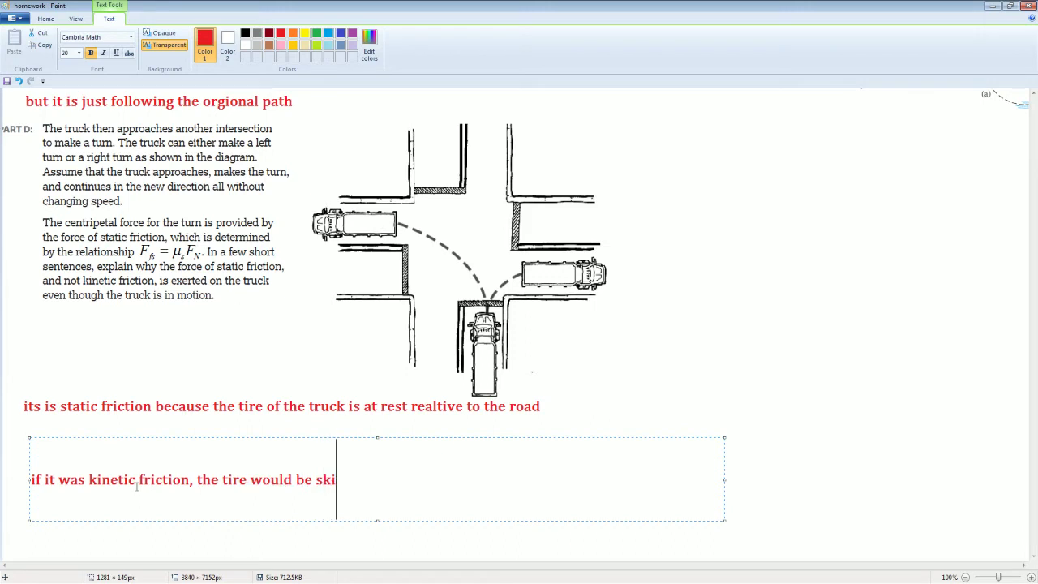
type("dding (")
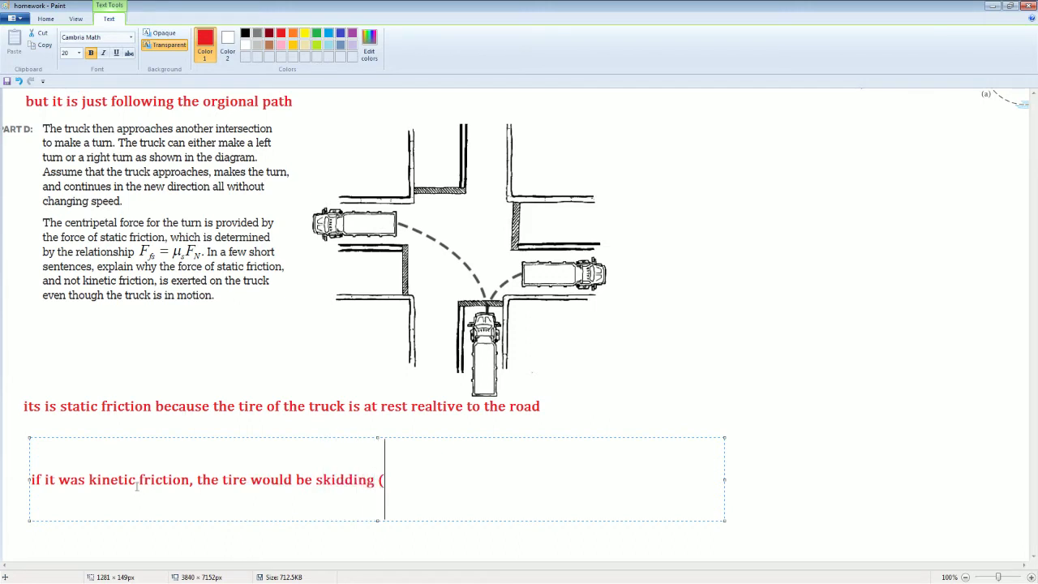
type(" sliding)")
left_click_drag(190, 438, 185, 399)
Step: Commit the answer text and draw two thin black ground lines right of the truck diagram
left_click(227, 311)
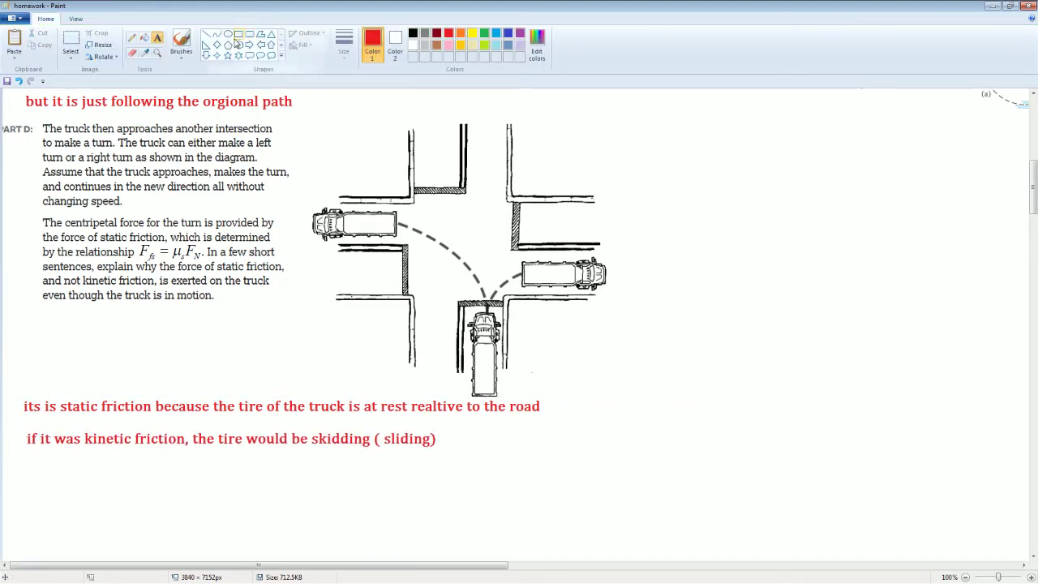
left_click(228, 34)
left_click(413, 35)
left_click_drag(588, 409, 847, 409)
key("Escape")
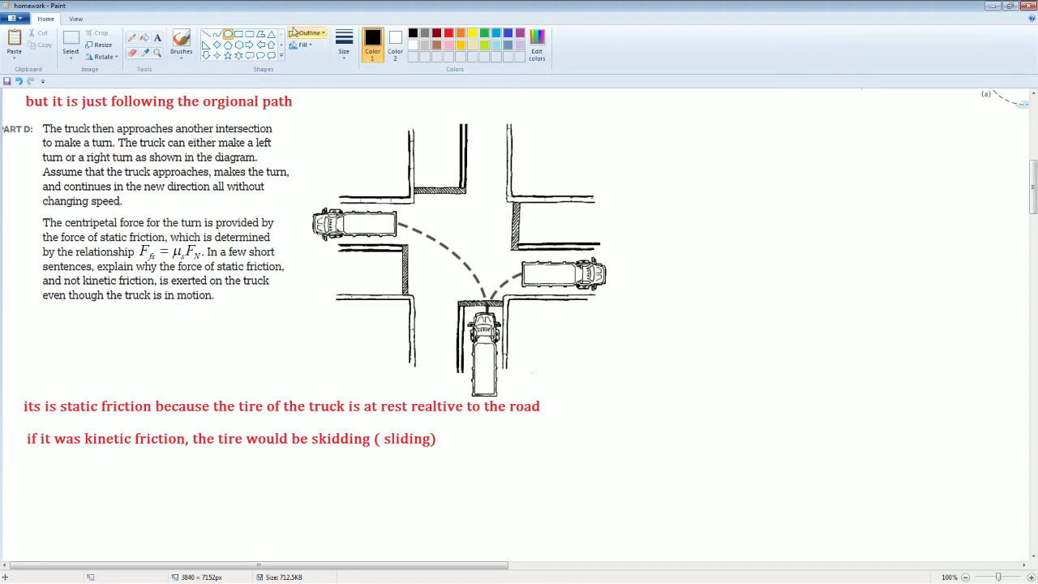
left_click(240, 35)
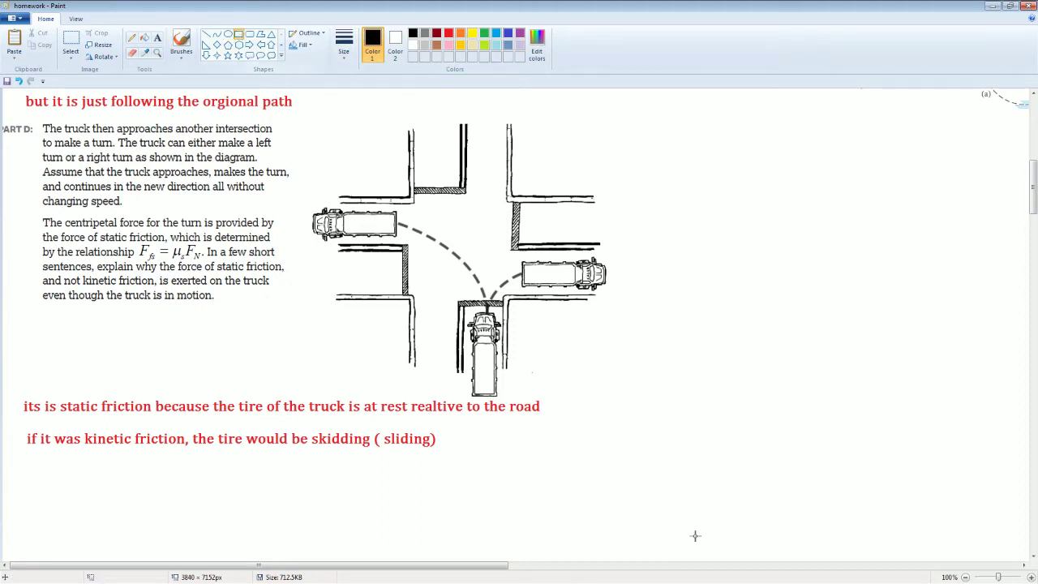
mouse_move(621, 398)
left_mouse_down()
mouse_move(898, 408)
mouse_move(895, 398)
left_mouse_up()
key("Escape")
left_click_drag(613, 398, 917, 400)
mouse_move(627, 491)
left_mouse_down()
mouse_move(881, 480)
mouse_move(936, 490)
left_mouse_up()
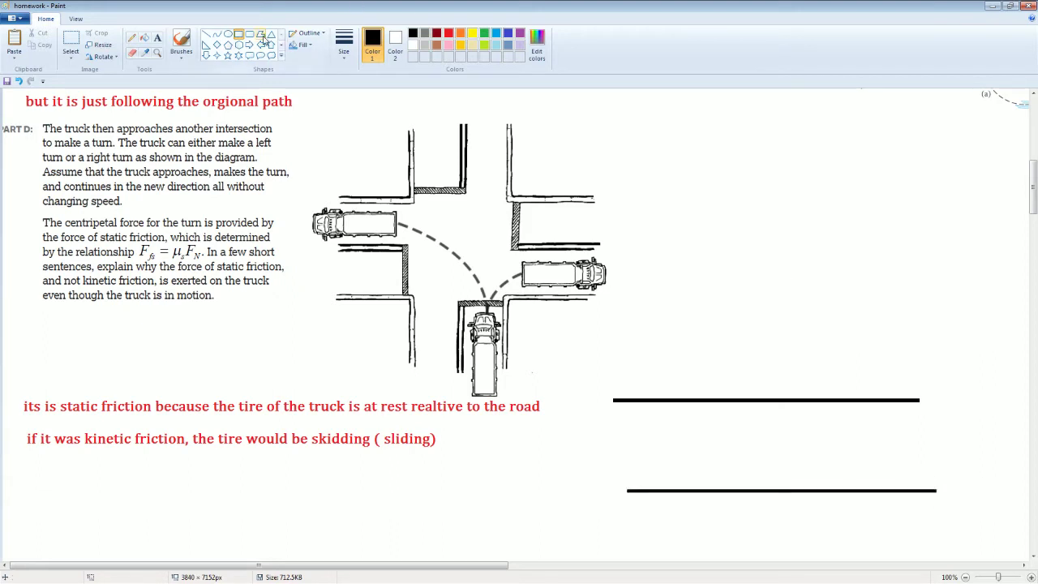
Step: Draw three dark red wheel circles: one on the upper ground line, two on the lower
left_click(436, 33)
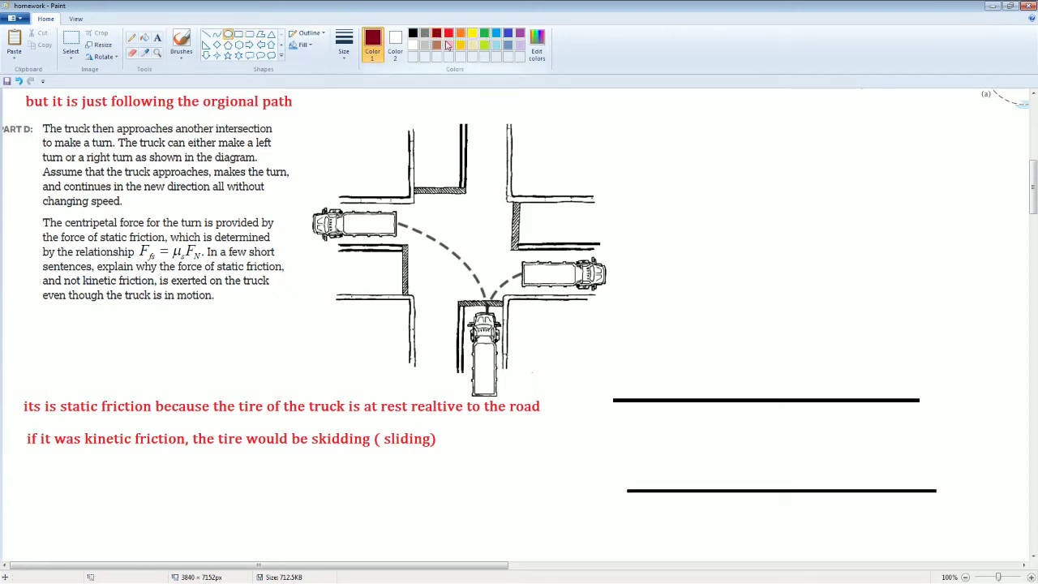
mouse_move(712, 323)
left_mouse_down()
mouse_move(753, 387)
mouse_move(785, 400)
left_mouse_up()
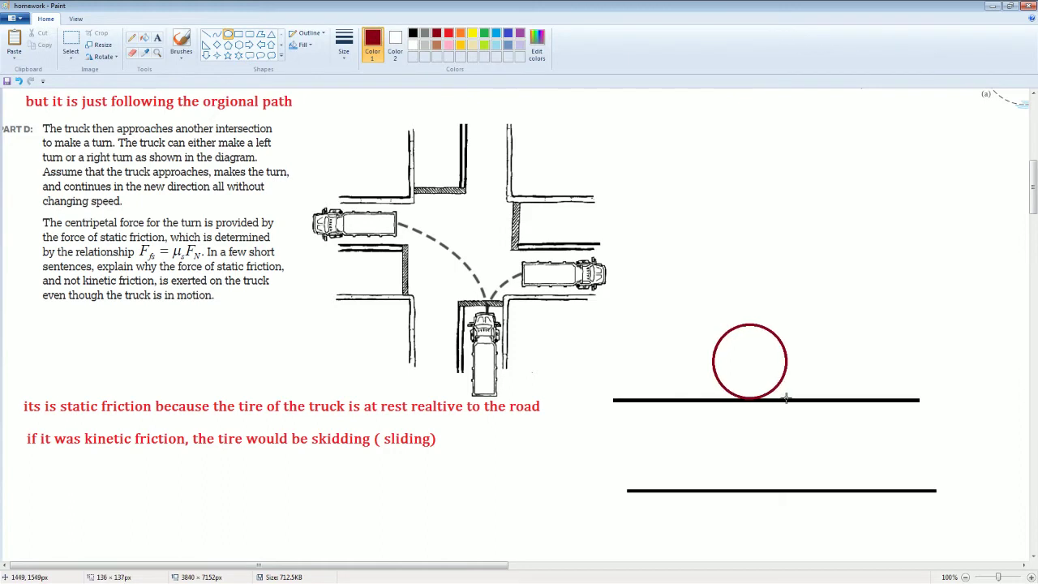
mouse_move(732, 432)
left_mouse_down()
mouse_move(751, 473)
mouse_move(791, 490)
left_mouse_up()
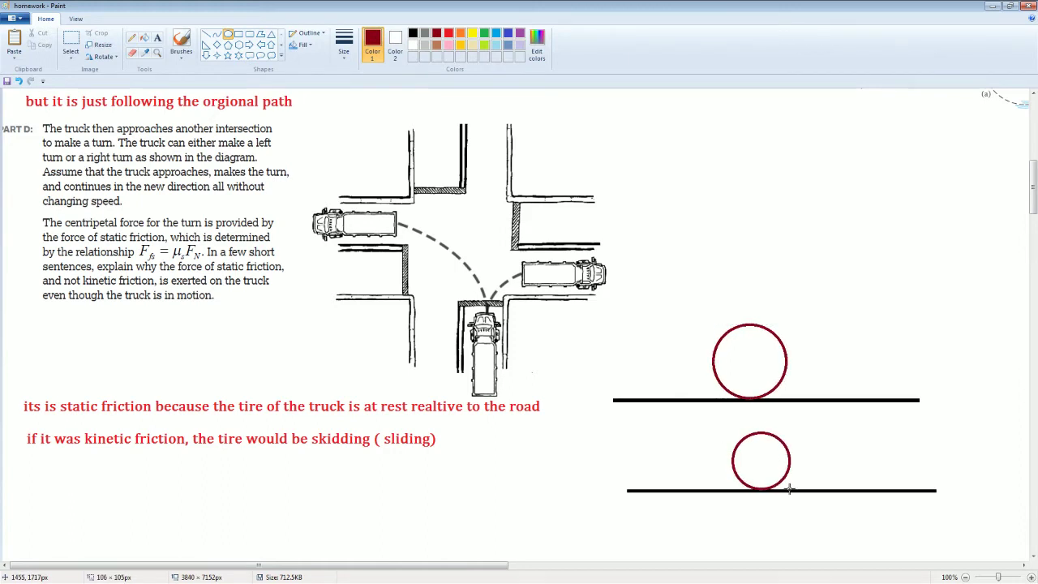
left_click_drag(808, 437, 864, 490)
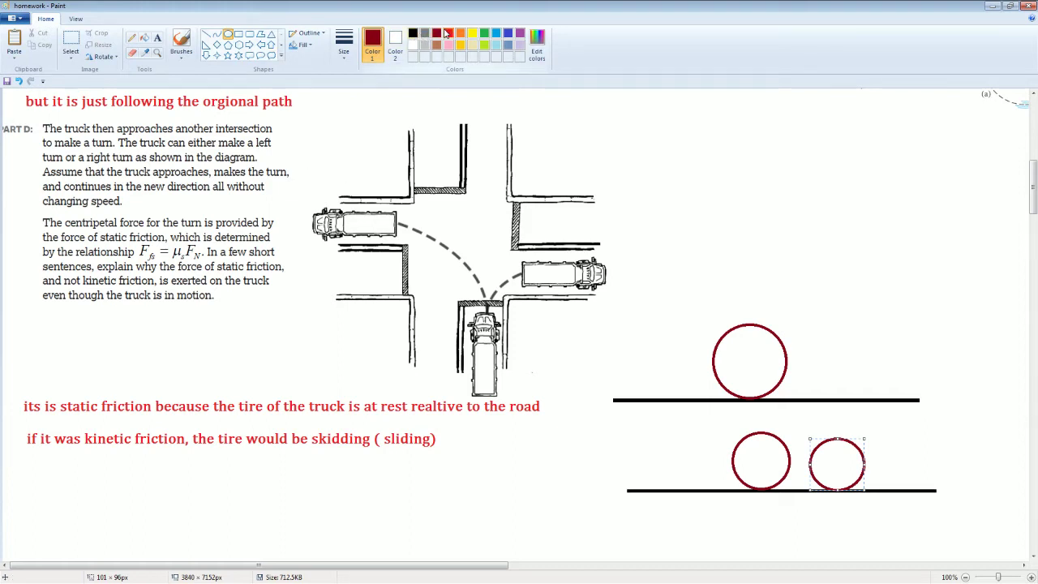
left_click(446, 33)
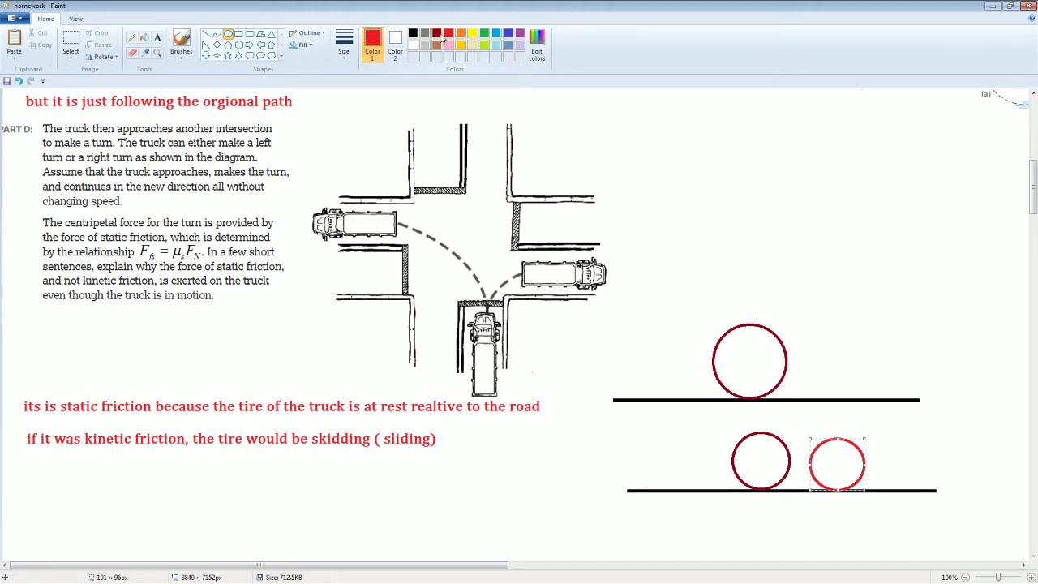
left_click(436, 34)
left_click(637, 267)
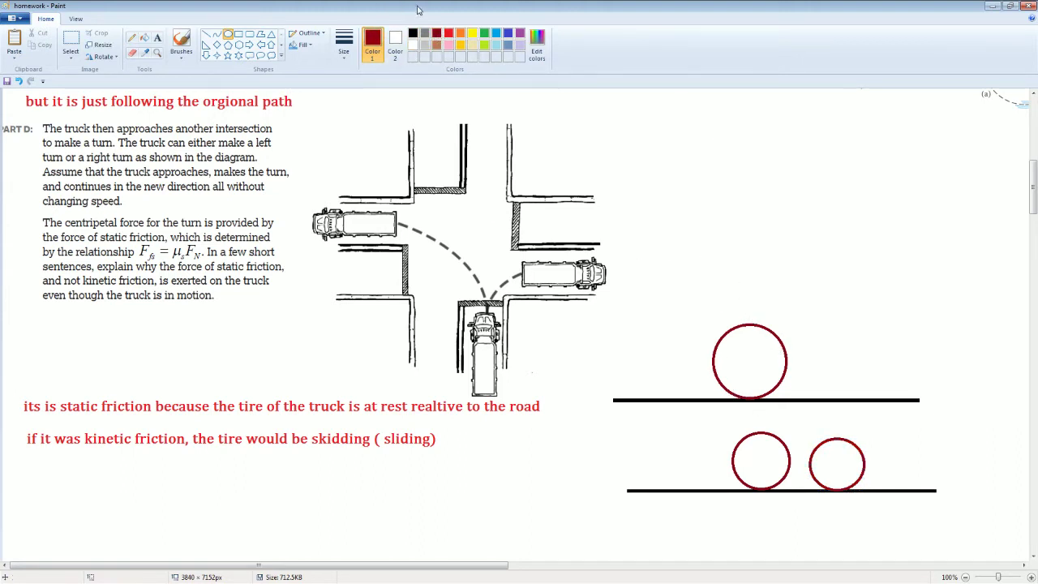
left_click(450, 36)
Step: Draw a red arrow to the lower wheel's contact point and write 'car wheel are turning' beside the upper wheel
left_click(184, 40)
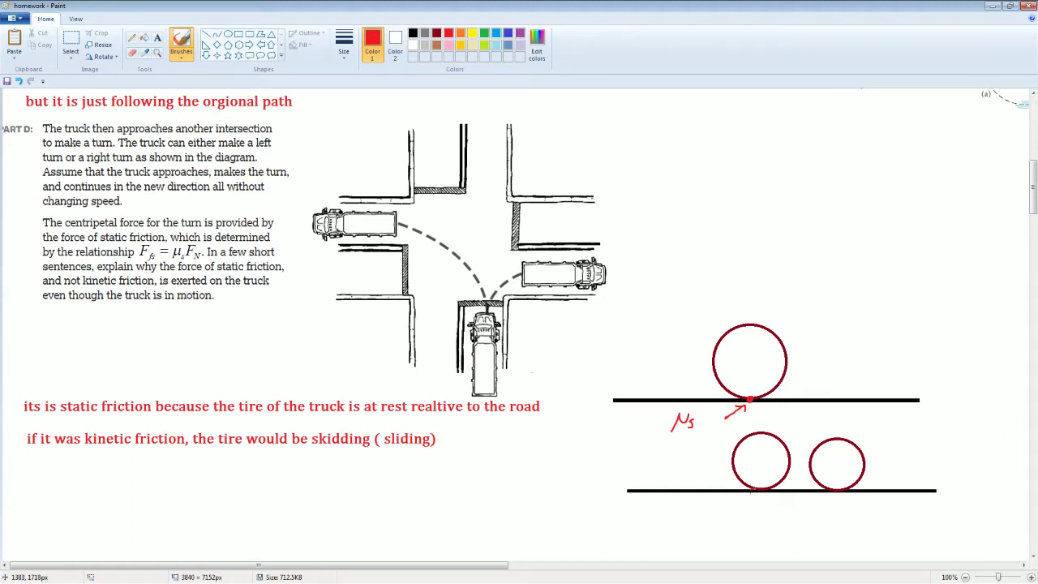
left_click_drag(718, 507, 752, 487)
left_click_drag(822, 332, 821, 340)
left_click_drag(832, 332, 833, 340)
mouse_move(836, 340)
left_mouse_down()
mouse_move(888, 333)
mouse_move(1004, 353)
mouse_move(993, 368)
left_mouse_up()
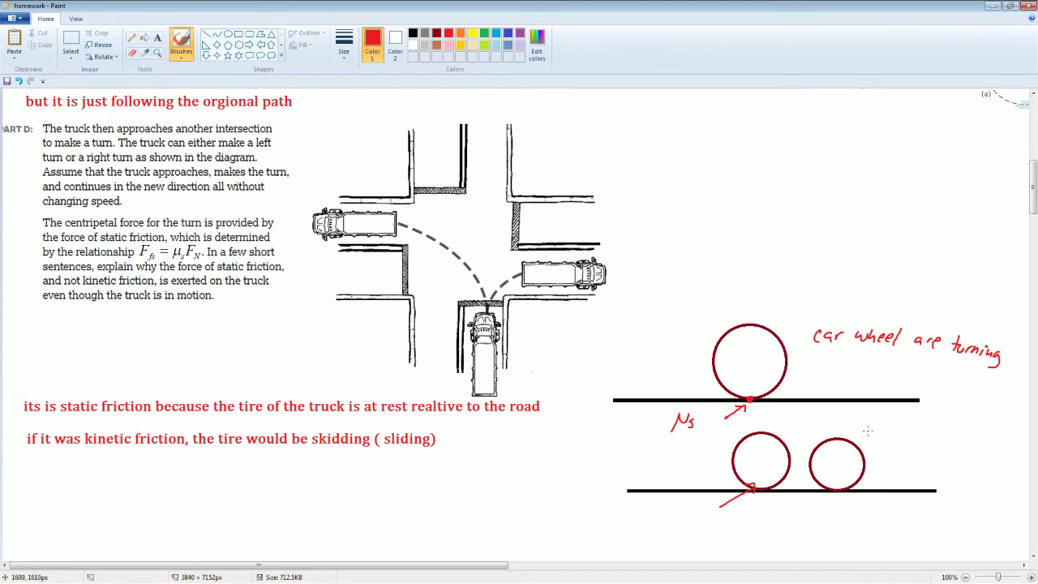
Step: Write μk at the locked contact and label the wheels 'wheel lock' and 'spinning wheel'
mouse_move(886, 424)
left_mouse_down()
mouse_move(879, 429)
mouse_move(911, 418)
left_mouse_up()
mouse_move(697, 515)
left_mouse_down()
mouse_move(676, 536)
mouse_move(712, 532)
left_mouse_up()
left_click_drag(841, 486, 838, 490)
mouse_move(746, 456)
left_mouse_down()
mouse_move(770, 460)
mouse_move(762, 482)
mouse_move(771, 468)
mouse_move(777, 480)
mouse_move(849, 473)
left_mouse_up()
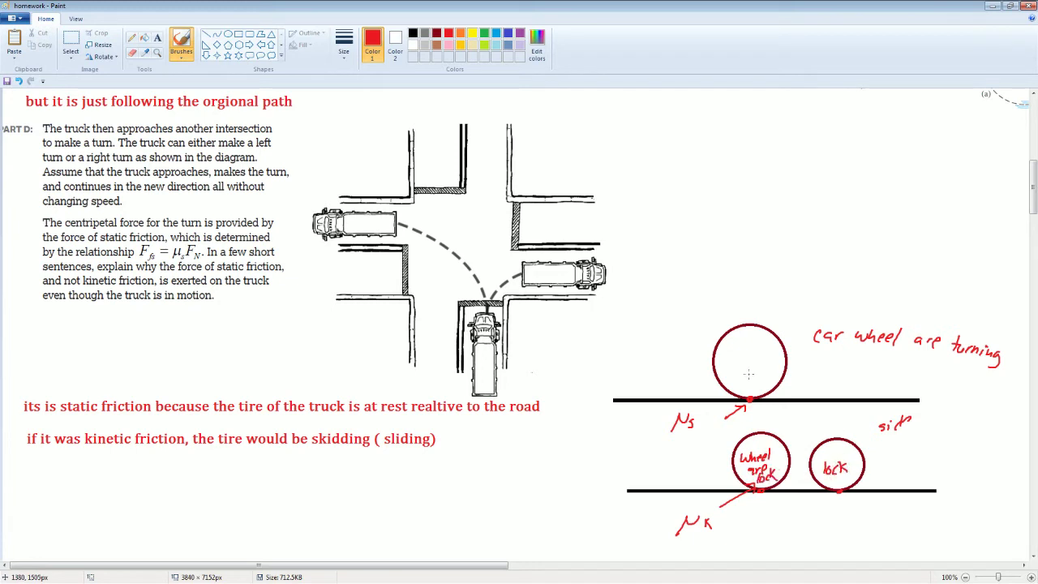
mouse_move(729, 350)
left_mouse_down()
mouse_move(734, 364)
mouse_move(741, 354)
mouse_move(772, 362)
mouse_move(775, 370)
mouse_move(746, 375)
mouse_move(764, 378)
left_mouse_up()
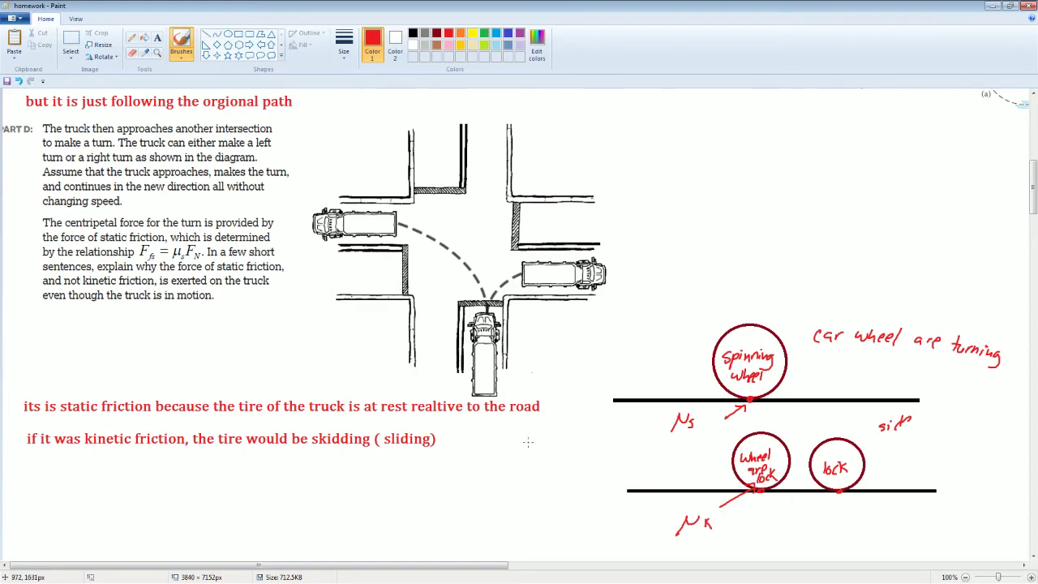
Step: Scroll around the worksheet toward the textbook excerpt
scroll(528, 440, "down", 2)
scroll(333, 321, "up", 1)
scroll(333, 320, "up", 1)
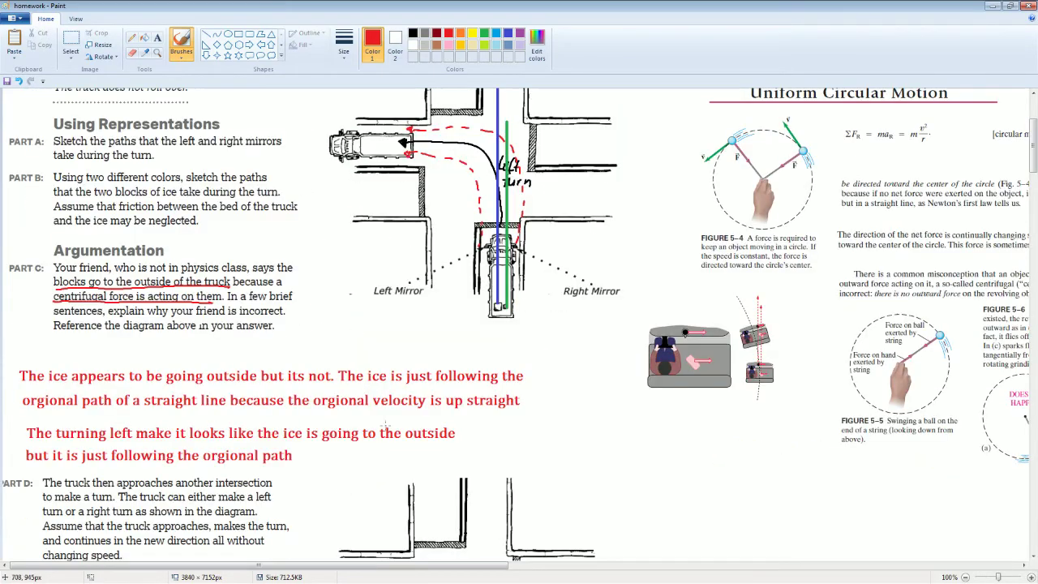
mouse_move(281, 567)
left_mouse_down()
mouse_move(322, 573)
mouse_move(268, 571)
mouse_move(553, 565)
left_mouse_up()
scroll(357, 454, "down", 3)
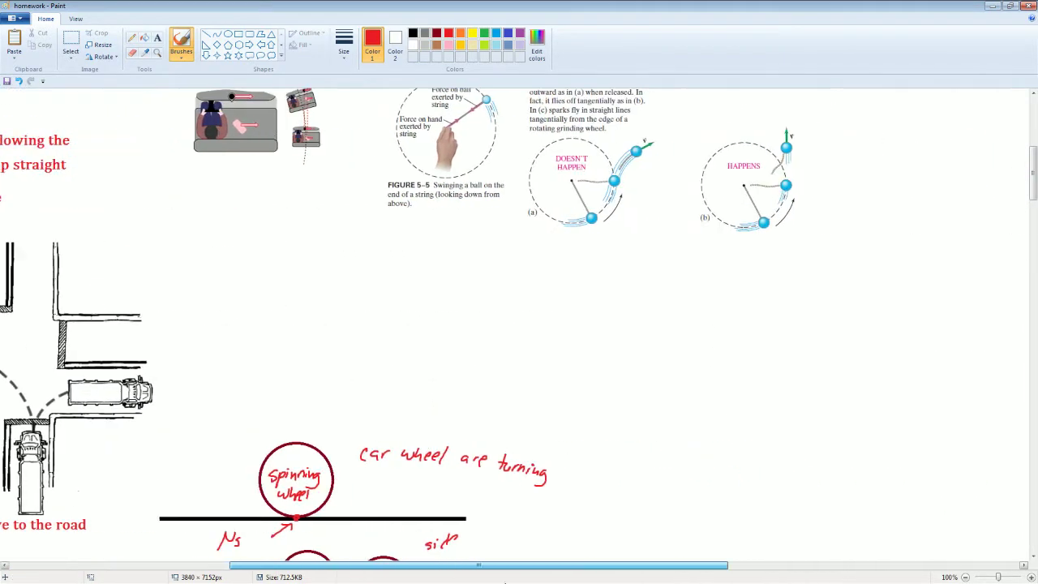
scroll(765, 414, "up", 3)
scroll(332, 516, "up", 2)
scroll(332, 516, "down", 2)
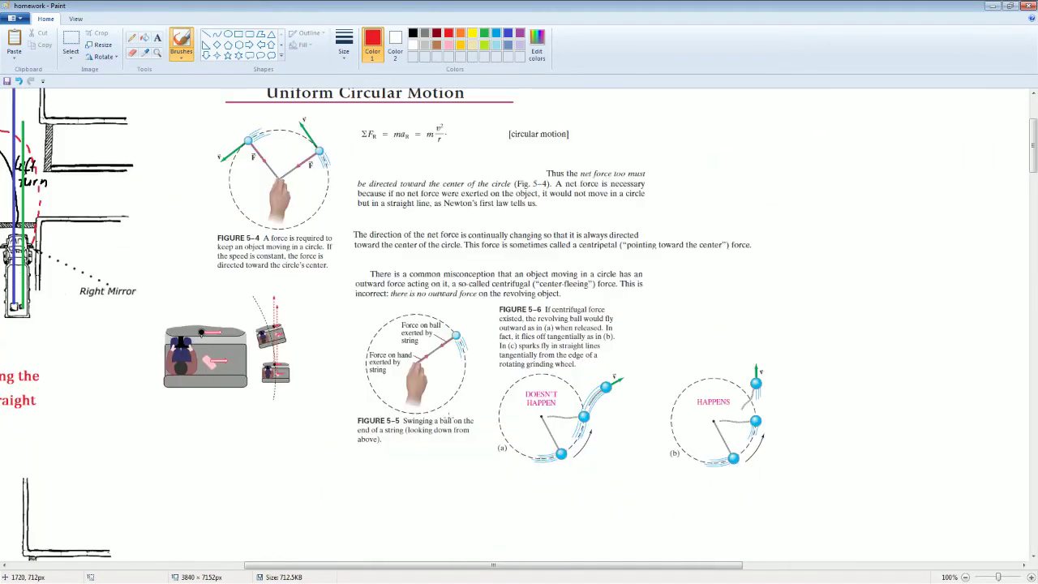
scroll(332, 516, "up", 2)
Step: Bring the Dynamics of Uniform Circular Motion page into view, select black, and zoom to 200%
left_click_drag(331, 566, 398, 565)
scroll(450, 459, "down", 2)
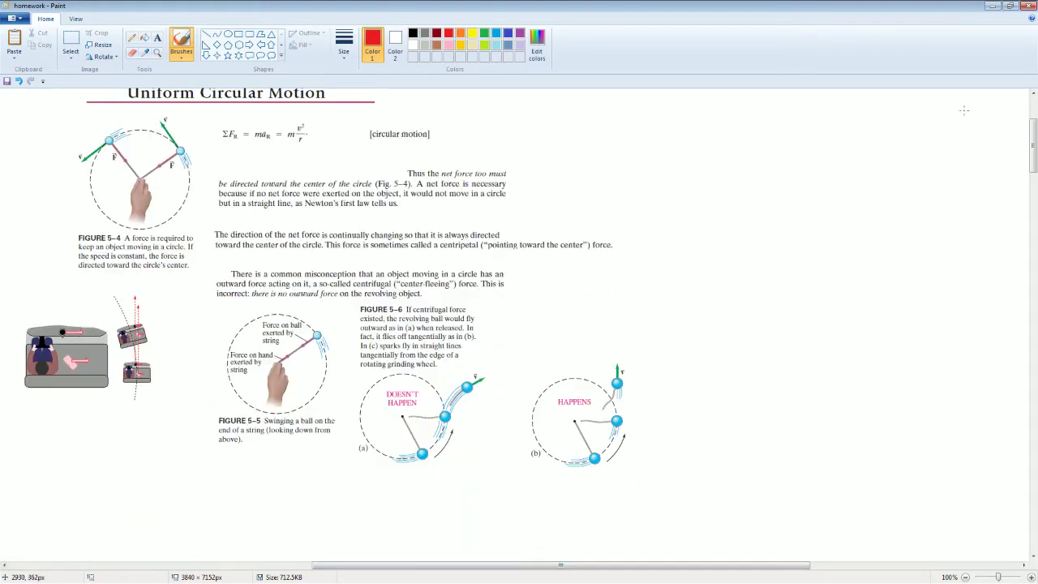
scroll(1033, 128, "up", 1)
left_click_drag(1033, 128, 1033, 129)
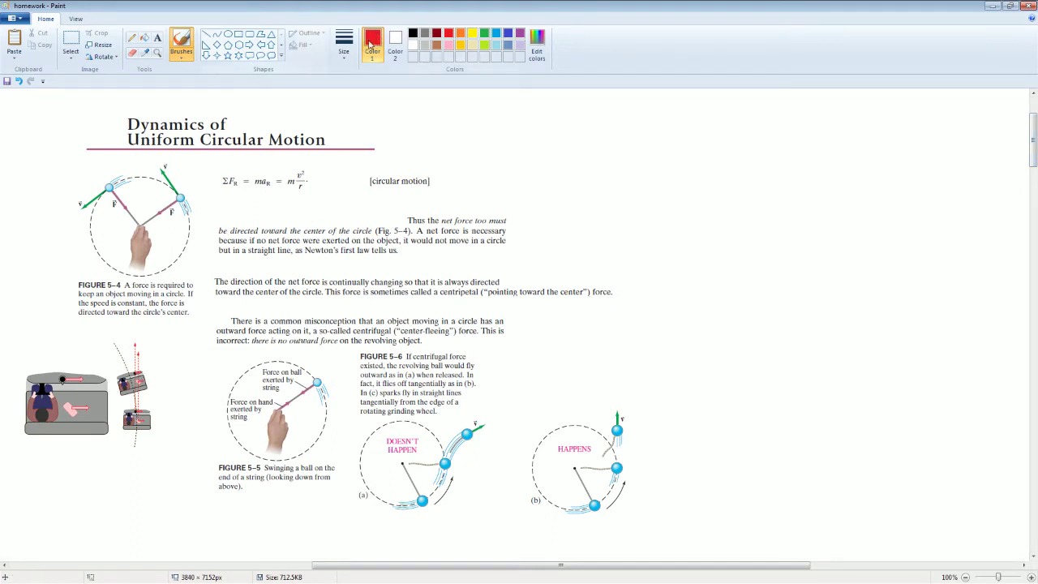
left_click(412, 34)
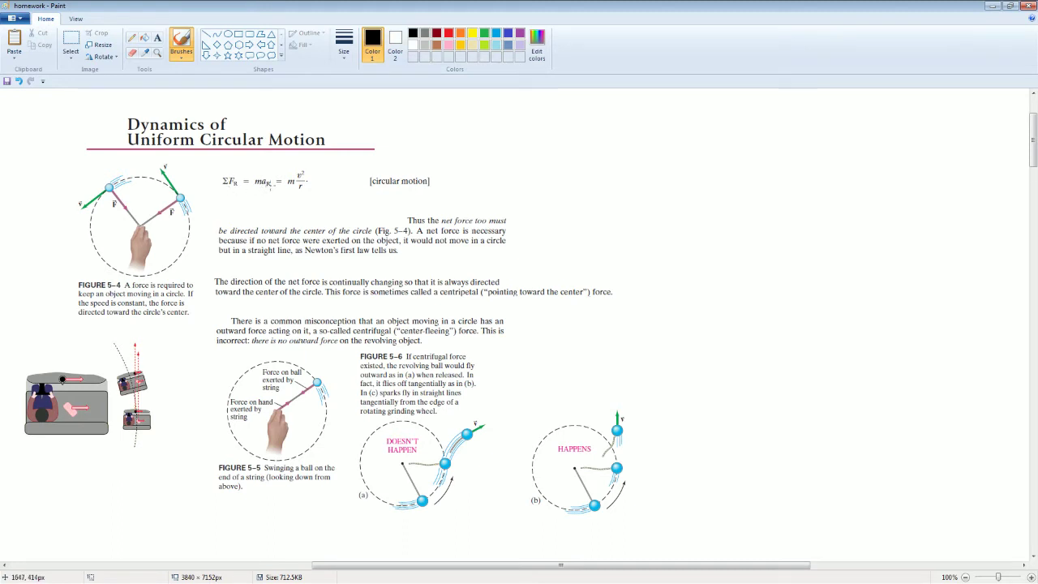
key("ctrl+Page_Up")
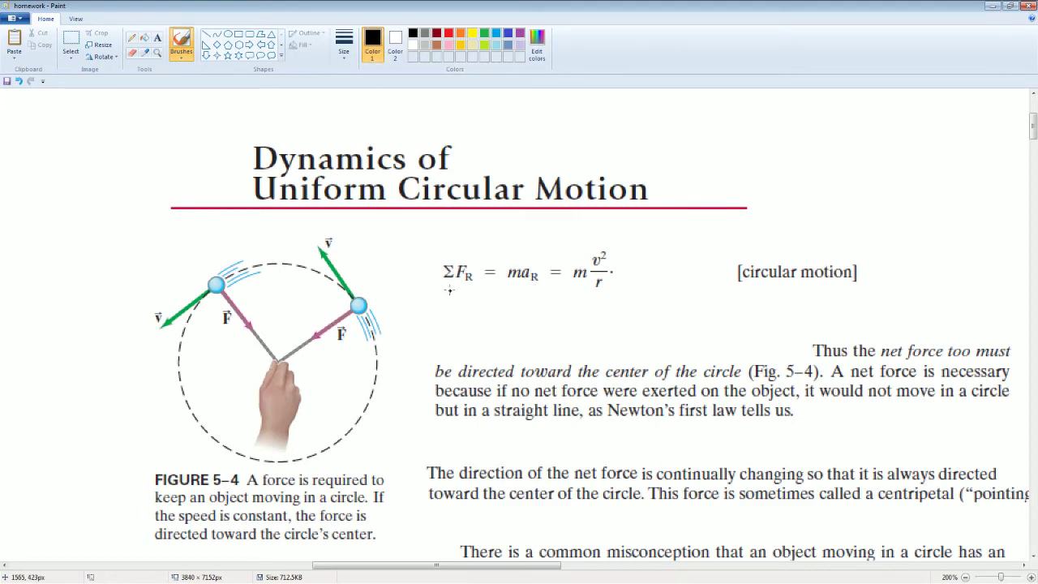
Step: Handwrite ΣF_R over m and '= a_R' in black under the ΣF_R = ma_R formula
mouse_move(460, 295)
left_mouse_down()
mouse_move(439, 296)
mouse_move(468, 322)
mouse_move(484, 295)
mouse_move(478, 326)
mouse_move(497, 331)
mouse_move(461, 360)
mouse_move(480, 361)
left_mouse_up()
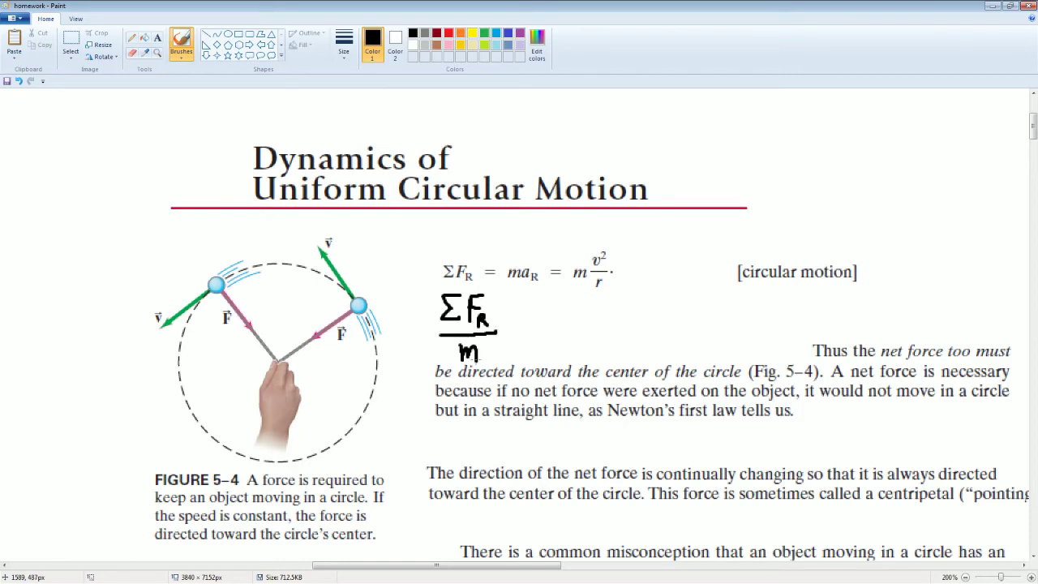
left_click_drag(509, 318, 573, 339)
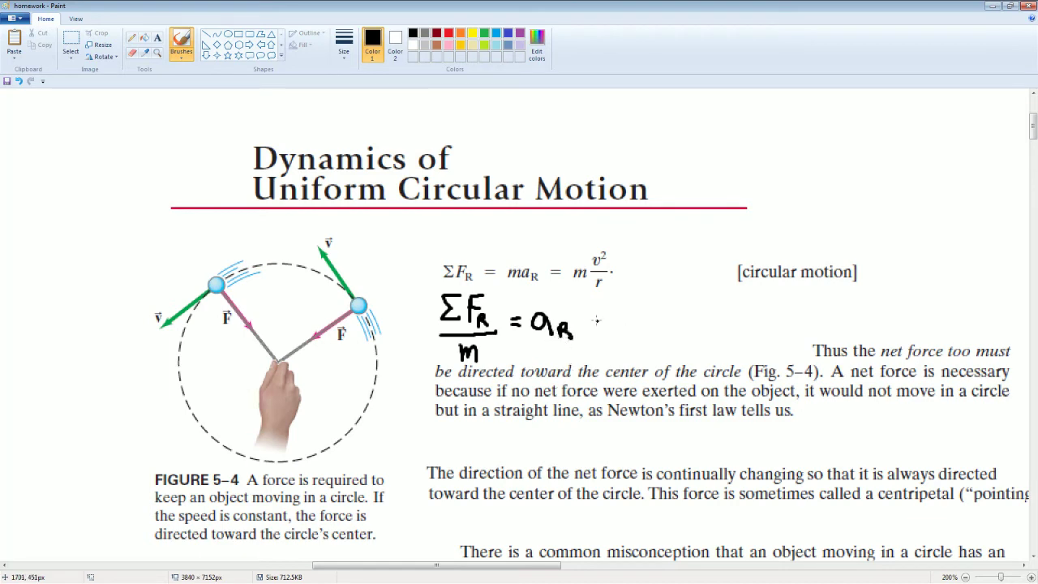
scroll(728, 410, "down", 3)
scroll(742, 435, "up", 3)
Step: Scroll and drag the scrollbars away from the truck diagram toward the textbook page
left_click_drag(510, 573, 306, 572)
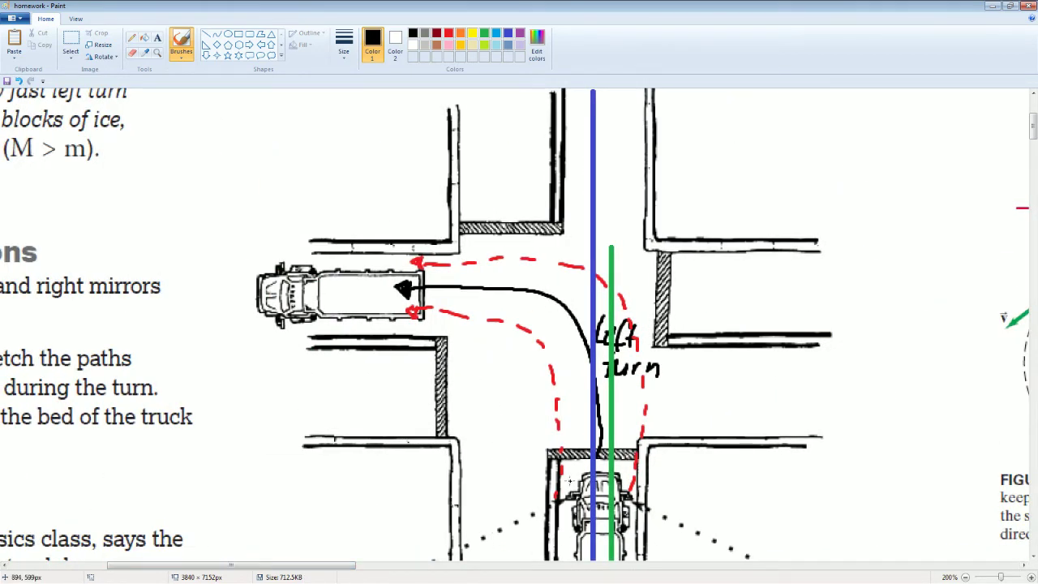
left_click_drag(200, 573, 195, 572)
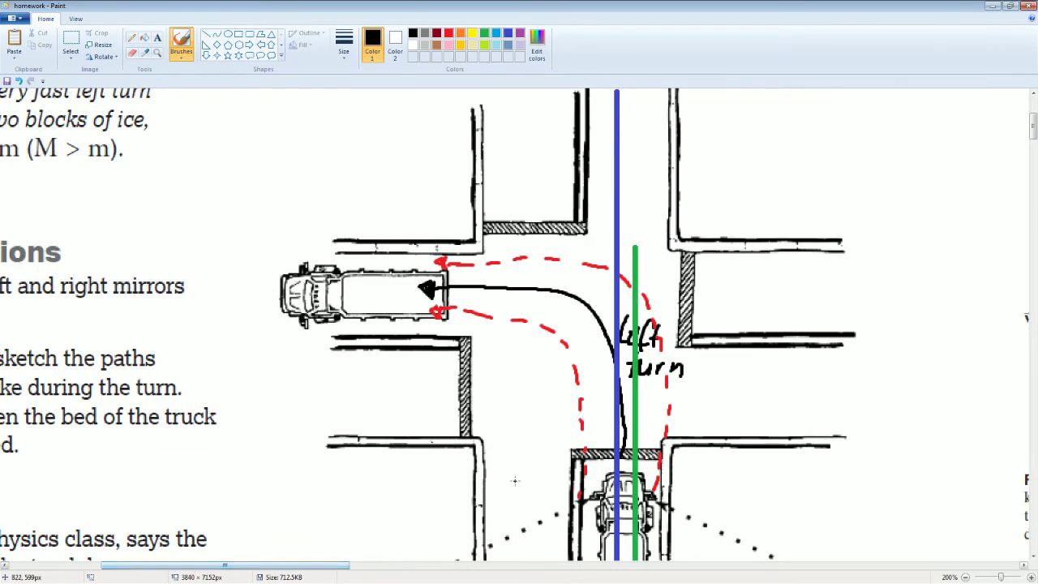
scroll(739, 499, "down", 3)
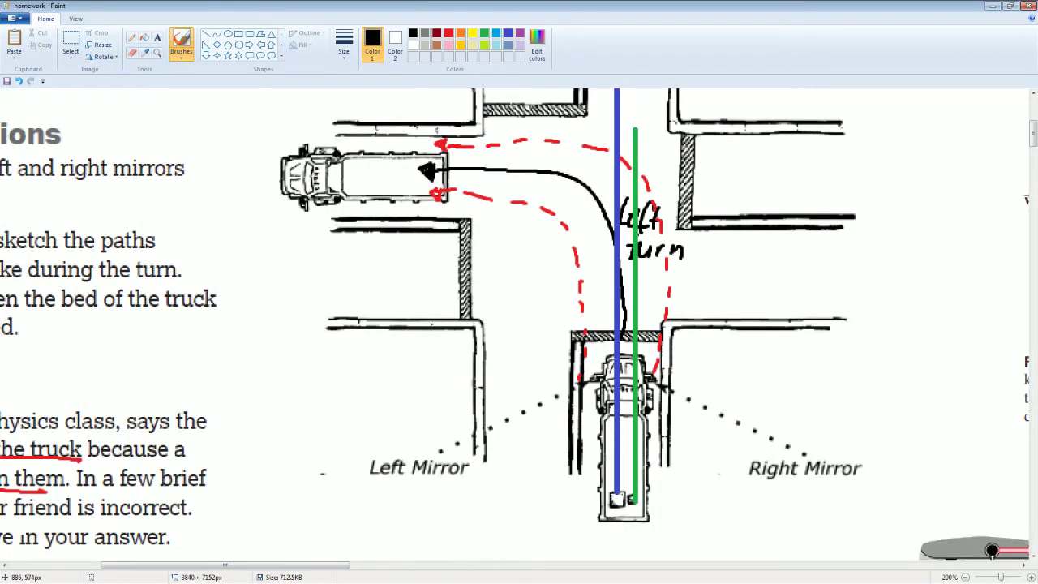
left_click_drag(299, 572, 501, 576)
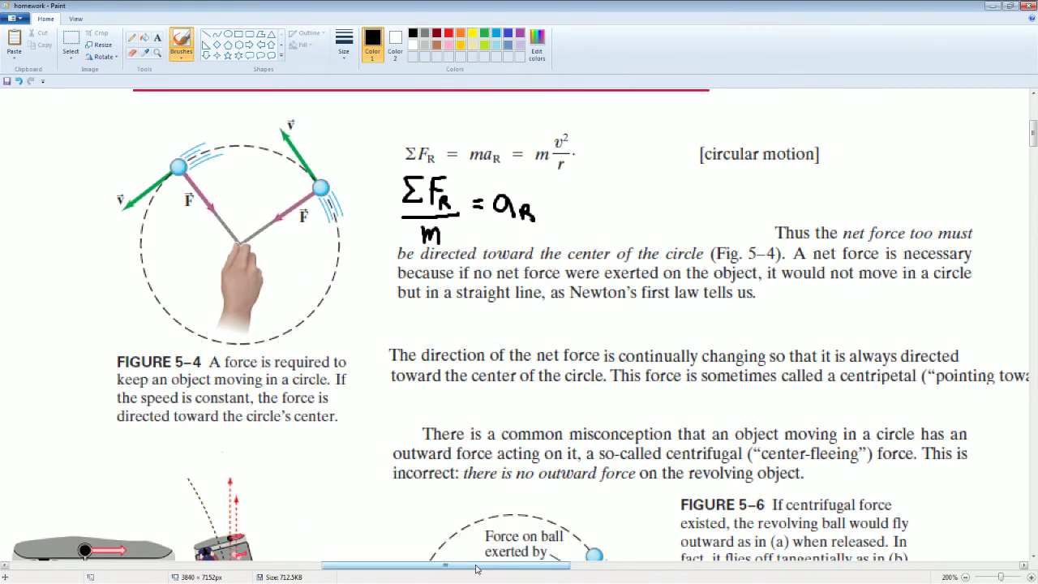
mouse_move(477, 569)
left_mouse_down()
mouse_move(354, 569)
mouse_move(523, 566)
left_mouse_up()
scroll(523, 559, "down", 2)
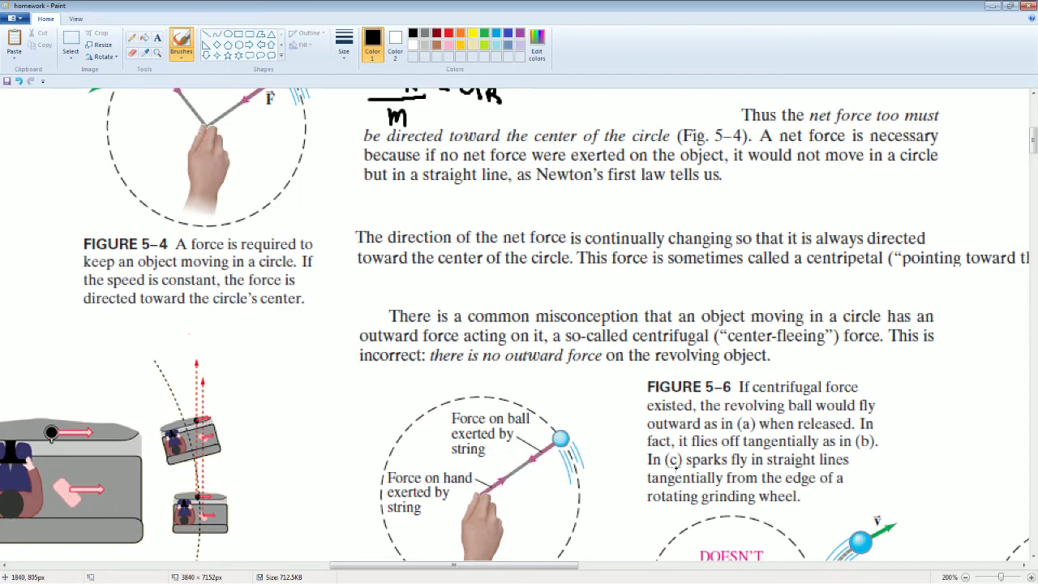
mouse_move(496, 569)
left_mouse_down()
mouse_move(547, 574)
mouse_move(542, 557)
left_mouse_up()
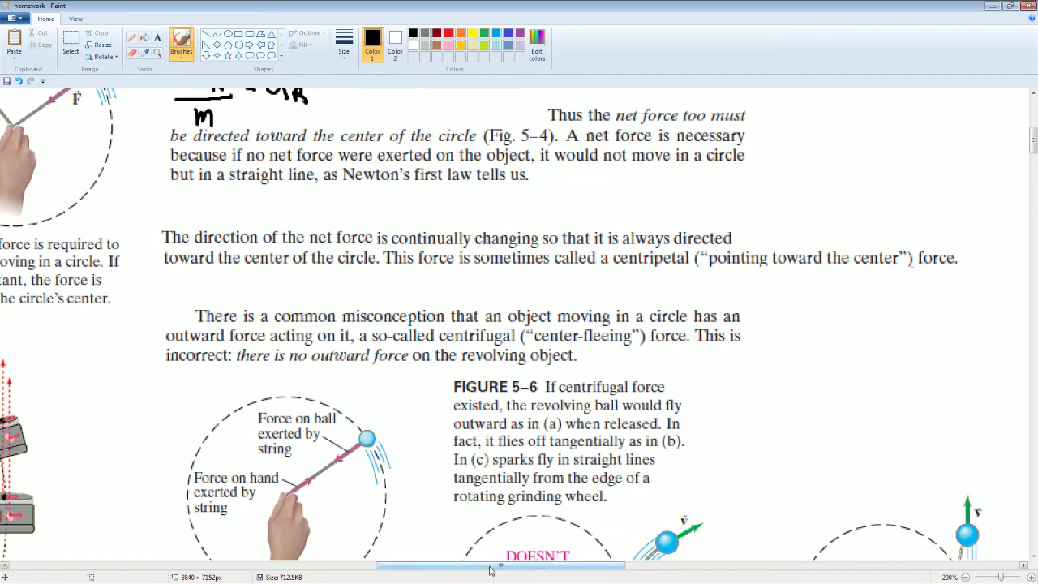
scroll(486, 535, "up", 3)
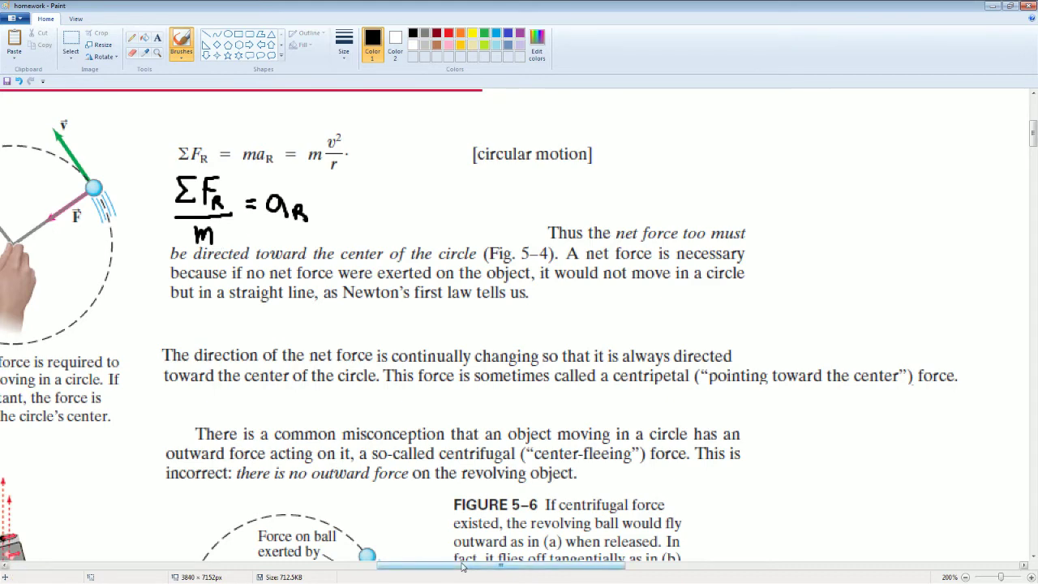
left_click_drag(459, 567, 408, 572)
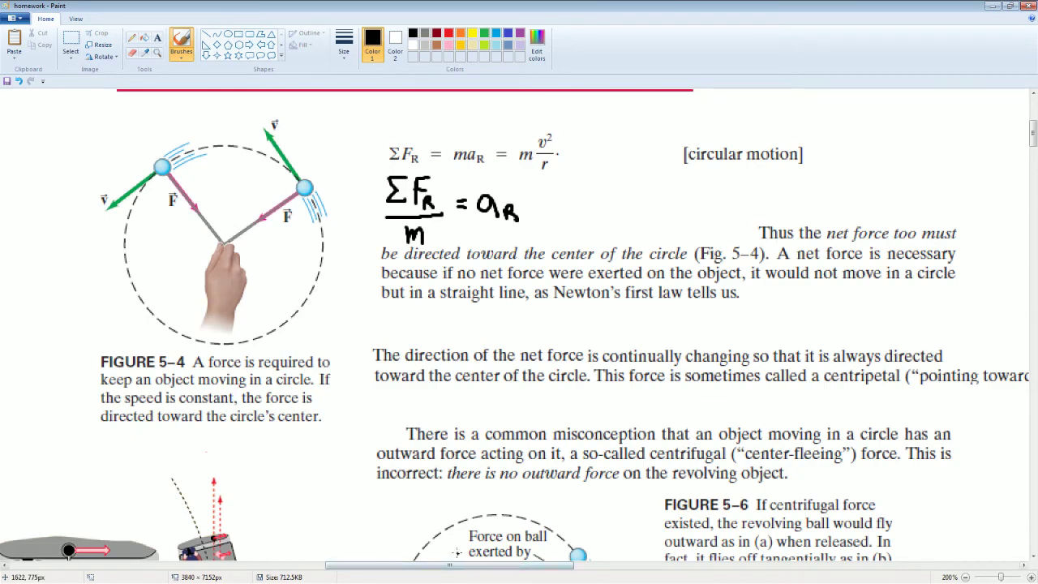
Step: Keep scrolling until the Figure 5–5 and 5–6 ball-on-a-string diagrams are in view
left_click_drag(449, 568, 493, 565)
scroll(429, 511, "down", 6)
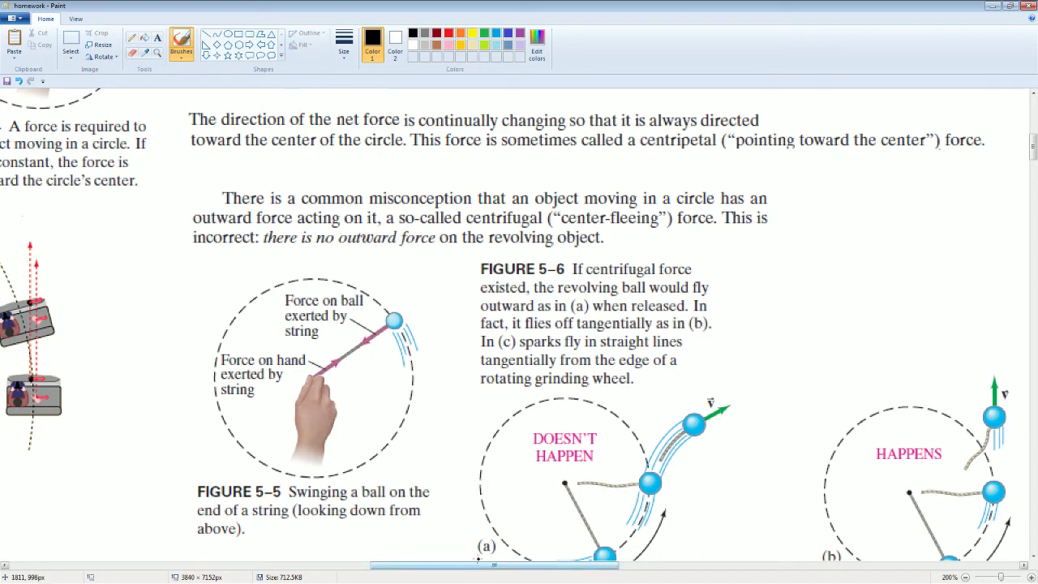
left_click_drag(490, 568, 301, 570)
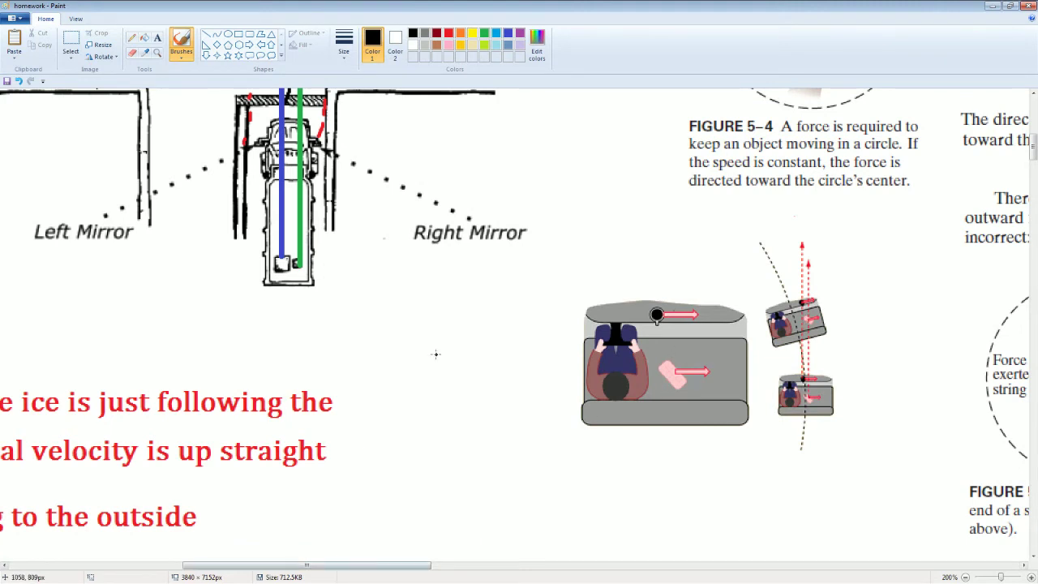
scroll(435, 355, "up", 3)
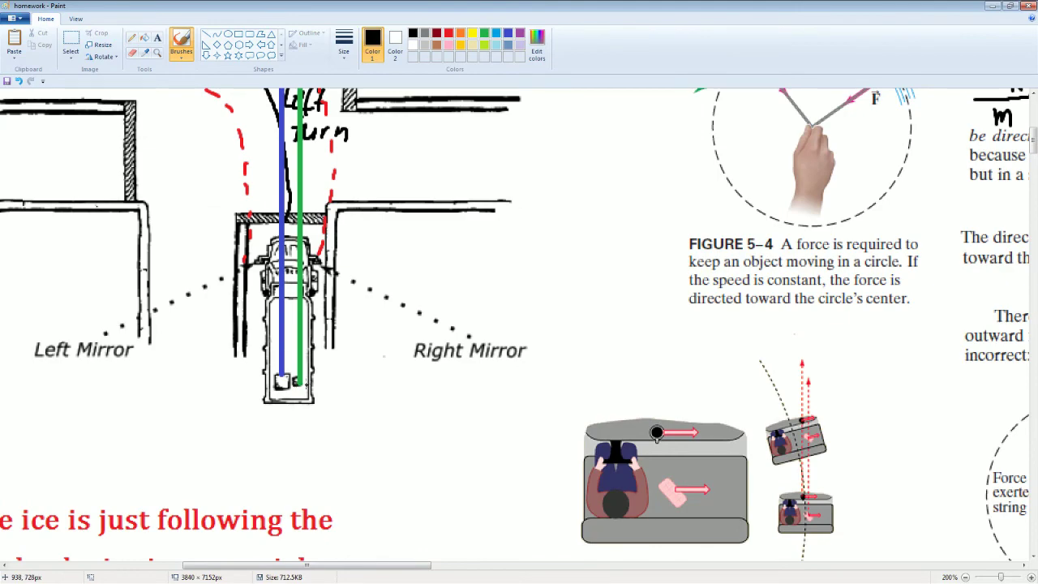
scroll(435, 354, "up", 3)
mouse_move(284, 559)
left_mouse_down()
mouse_move(432, 559)
mouse_move(501, 572)
left_mouse_up()
scroll(431, 523, "down", 6)
scroll(450, 555, "down", 3)
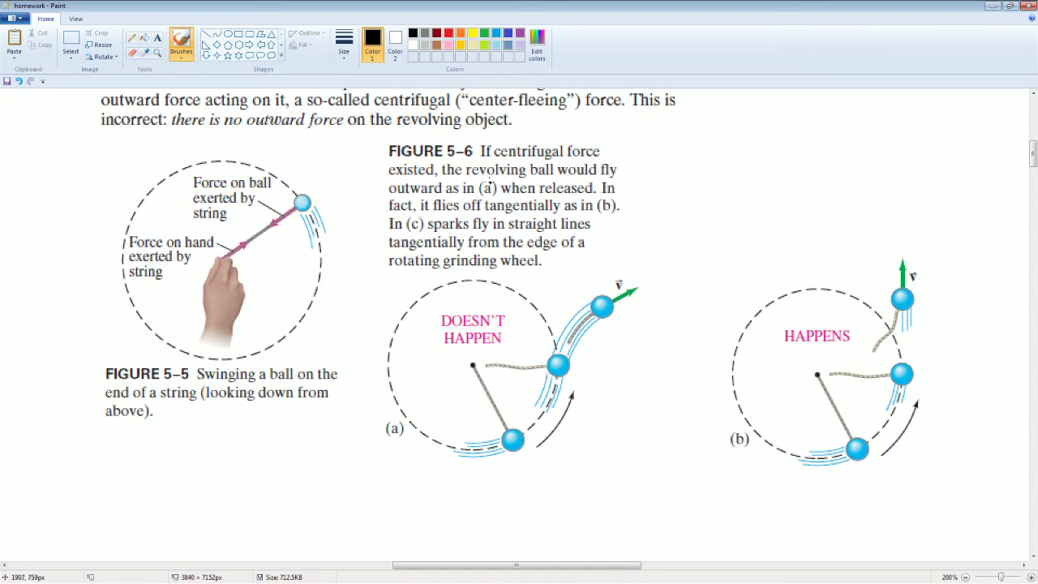
scroll(470, 197, "up", 3)
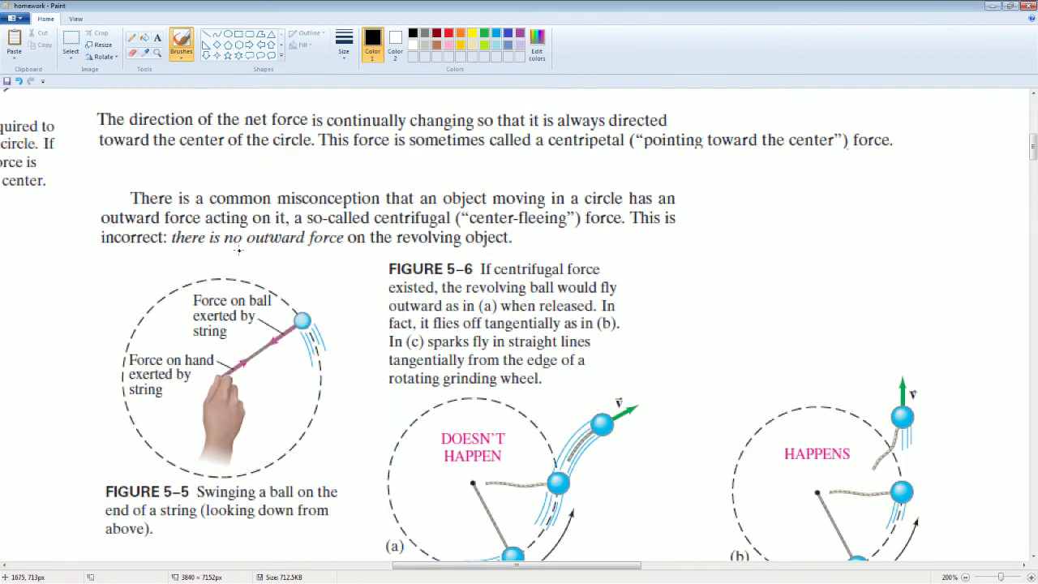
scroll(469, 277, "down", 3)
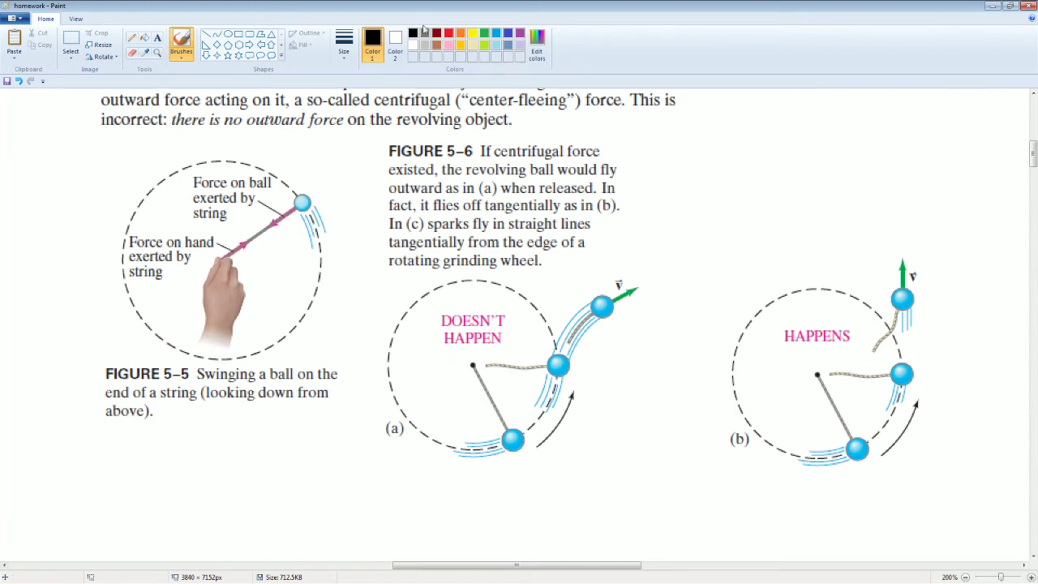
Step: Handwrite 'no outward force' and 'no such thing as centrifugal' in red beside figure (a)
left_click(449, 34)
left_click_drag(546, 308, 606, 271)
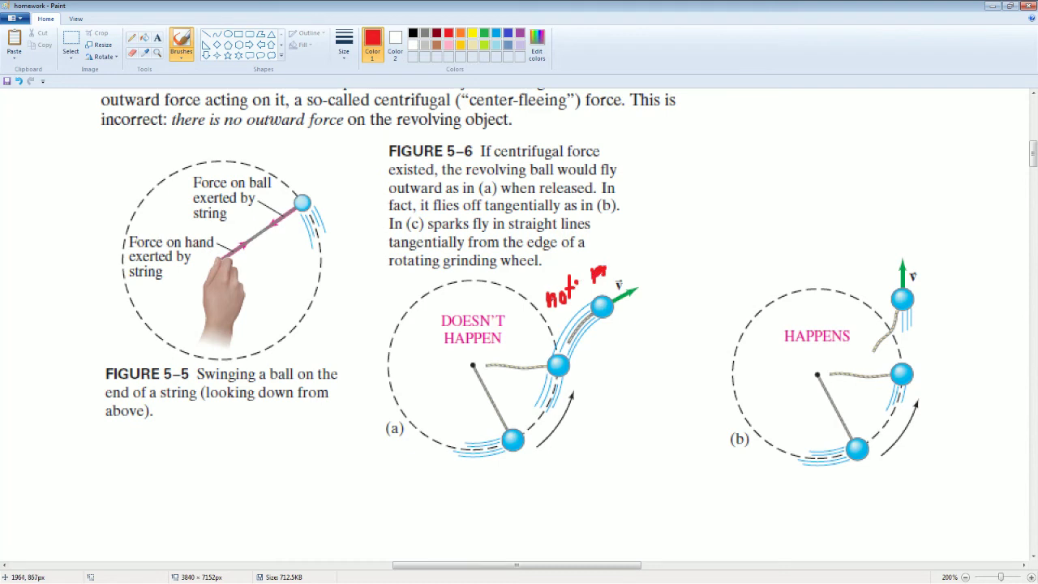
key("ctrl+z")
key("ctrl+z")
key("ctrl+z")
mouse_move(584, 276)
left_mouse_down()
mouse_move(680, 251)
mouse_move(714, 247)
mouse_move(717, 258)
left_mouse_up()
mouse_move(572, 345)
left_mouse_down()
mouse_move(598, 346)
mouse_move(673, 311)
mouse_move(686, 324)
mouse_move(710, 313)
mouse_move(705, 338)
left_mouse_up()
mouse_move(592, 365)
left_mouse_down()
mouse_move(583, 376)
mouse_move(601, 378)
left_mouse_up()
mouse_move(650, 356)
left_mouse_down()
mouse_move(642, 370)
mouse_move(717, 336)
mouse_move(702, 368)
mouse_move(736, 316)
left_mouse_up()
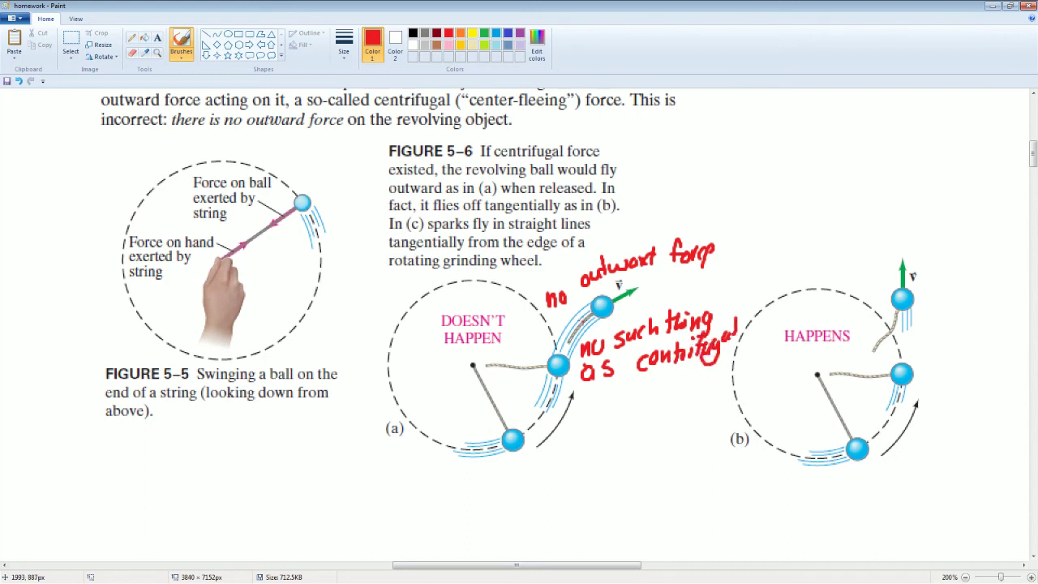
left_click_drag(606, 566, 674, 560)
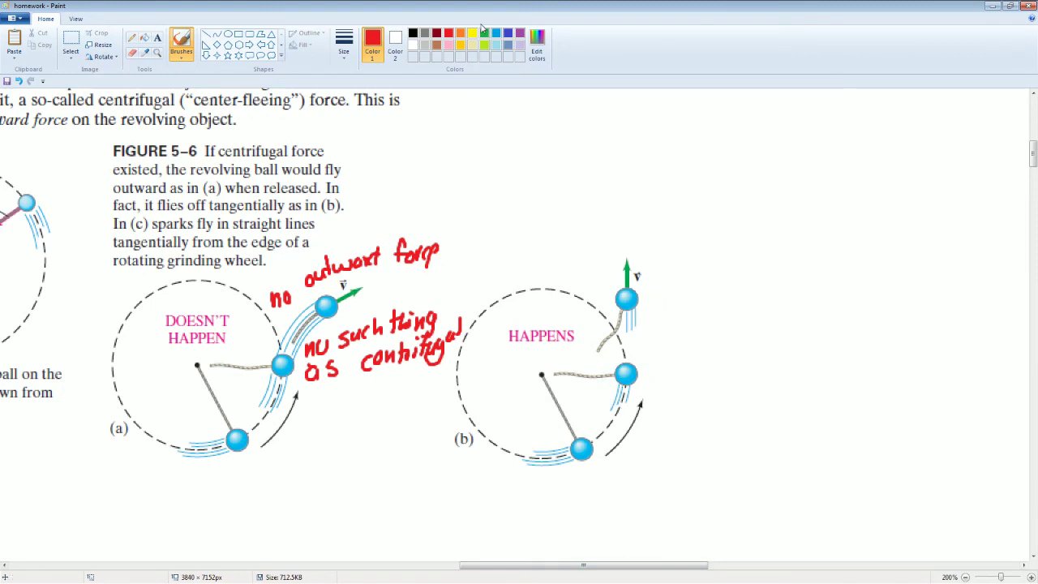
Step: Draw a green straight path through the HAPPENS balls and start a red note about the object going straight
left_click(484, 32)
mouse_move(631, 363)
left_mouse_down()
mouse_move(627, 262)
mouse_move(635, 273)
left_mouse_up()
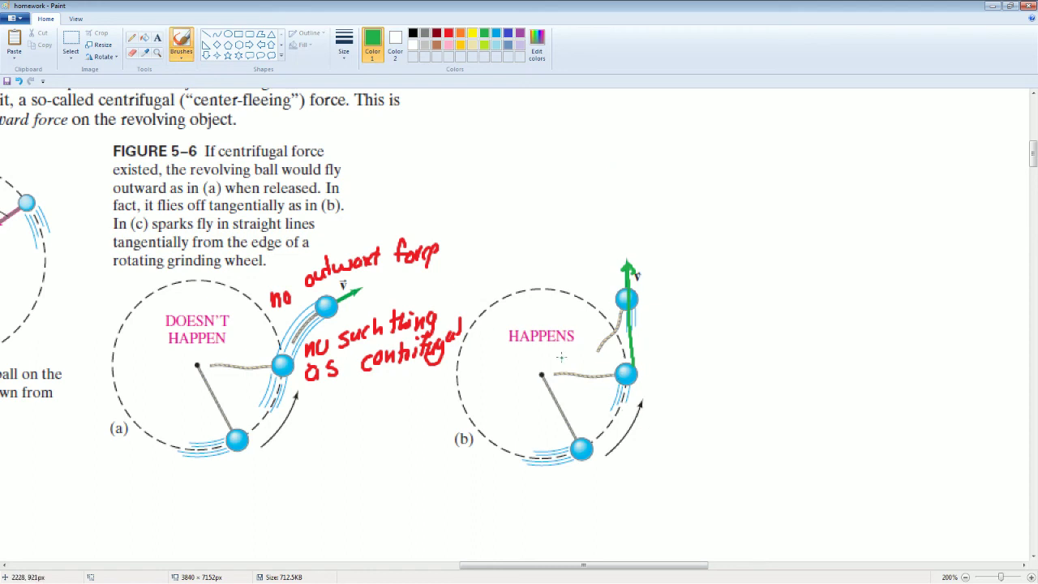
left_click(453, 32)
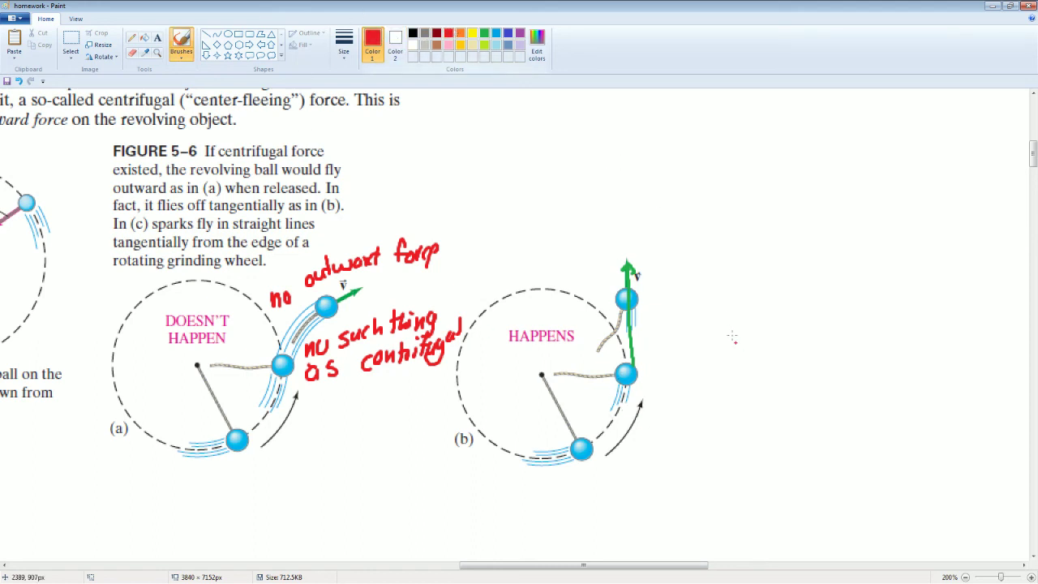
mouse_move(674, 289)
left_mouse_down()
mouse_move(674, 307)
mouse_move(682, 295)
left_mouse_up()
mouse_move(682, 289)
left_mouse_down()
mouse_move(695, 300)
mouse_move(734, 286)
mouse_move(814, 292)
mouse_move(844, 279)
mouse_move(848, 316)
mouse_move(887, 291)
left_mouse_up()
mouse_move(686, 332)
left_mouse_down()
mouse_move(754, 339)
mouse_move(851, 326)
mouse_move(864, 339)
mouse_move(886, 329)
left_mouse_up()
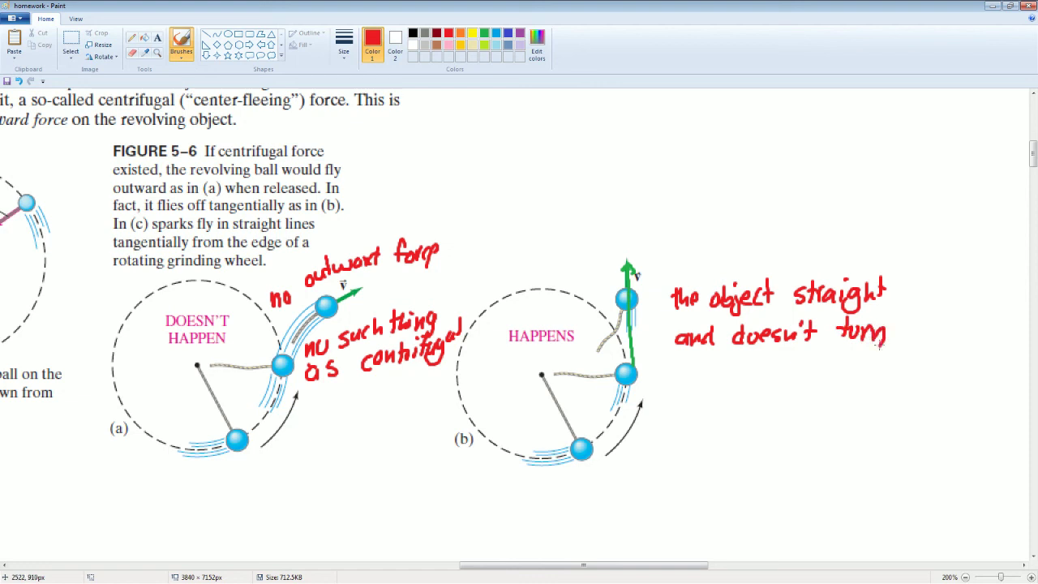
Step: Finish the red note: doesn't turn because there is not force cause to turn, Fr, ar
mouse_move(666, 363)
left_mouse_down()
mouse_move(688, 385)
mouse_move(798, 373)
mouse_move(839, 381)
mouse_move(880, 369)
mouse_move(937, 380)
left_mouse_up()
left_click_drag(930, 366, 942, 367)
mouse_move(683, 417)
left_mouse_down()
mouse_move(673, 447)
mouse_move(684, 431)
left_mouse_up()
mouse_move(683, 429)
left_mouse_down()
mouse_move(754, 444)
mouse_move(783, 425)
mouse_move(838, 429)
mouse_move(883, 410)
mouse_move(939, 438)
left_mouse_up()
left_click_drag(683, 477, 683, 507)
mouse_move(683, 474)
left_mouse_down()
mouse_move(699, 473)
mouse_move(698, 489)
left_mouse_up()
mouse_move(691, 497)
left_mouse_down()
mouse_move(692, 505)
mouse_move(707, 495)
mouse_move(728, 519)
left_mouse_up()
mouse_move(754, 486)
left_mouse_down()
mouse_move(770, 498)
mouse_move(790, 489)
left_mouse_up()
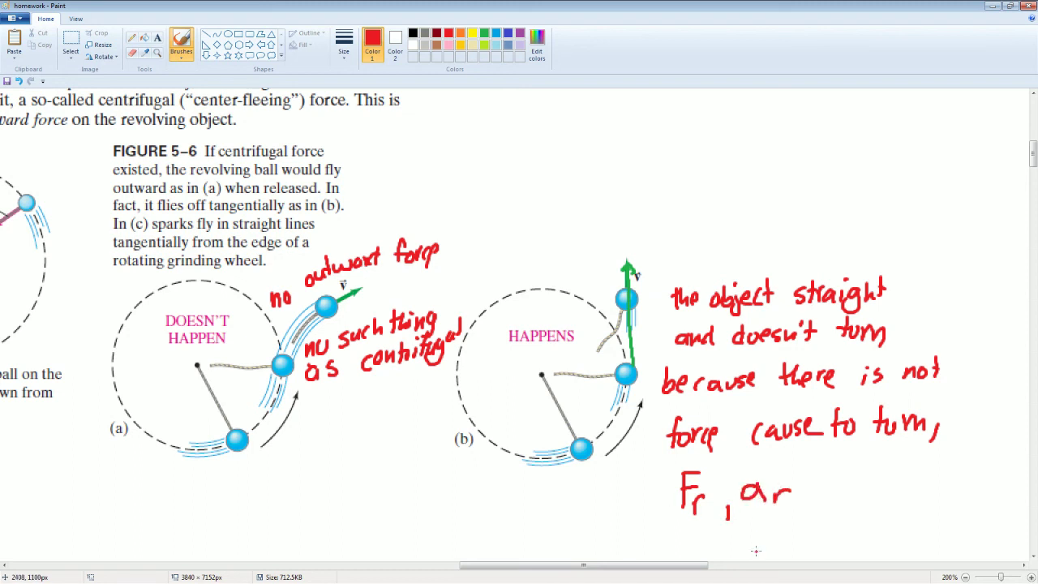
Step: Zoom out to 100% and scroll back to the worksheet's Part C answer
scroll(481, 287, "down", 1)
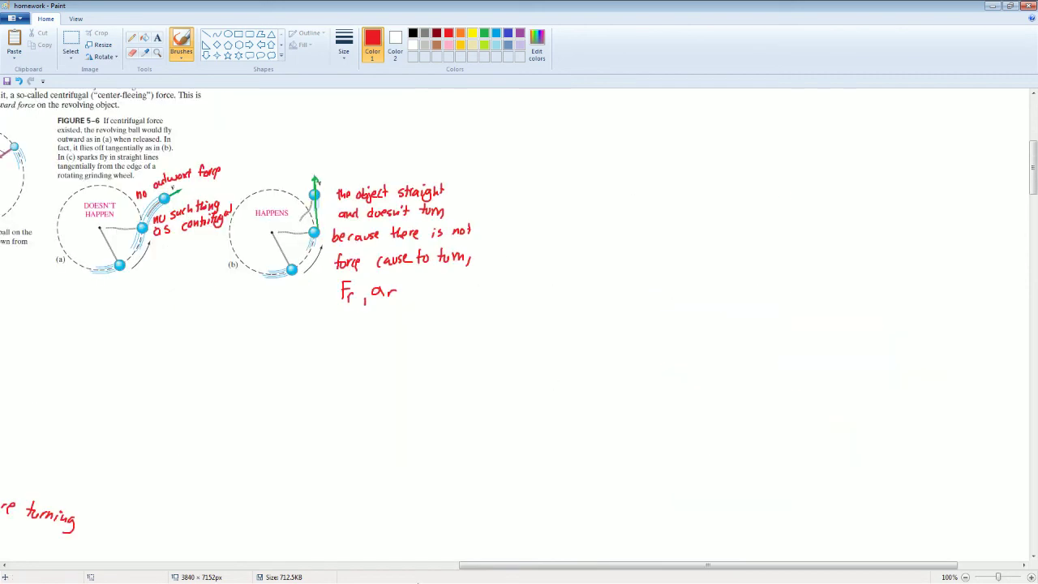
left_click_drag(565, 566, 309, 565)
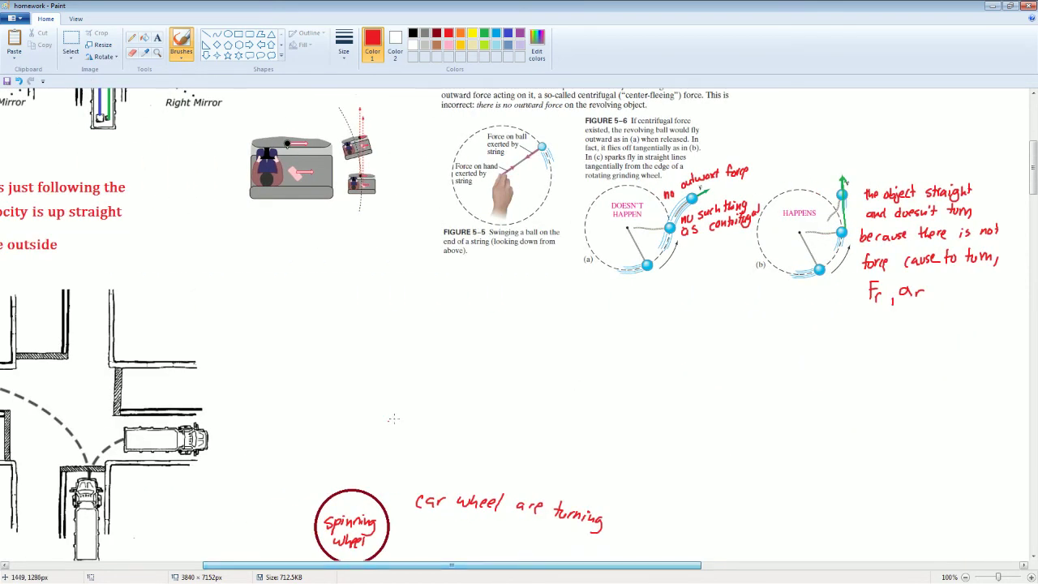
scroll(329, 301, "left", 5)
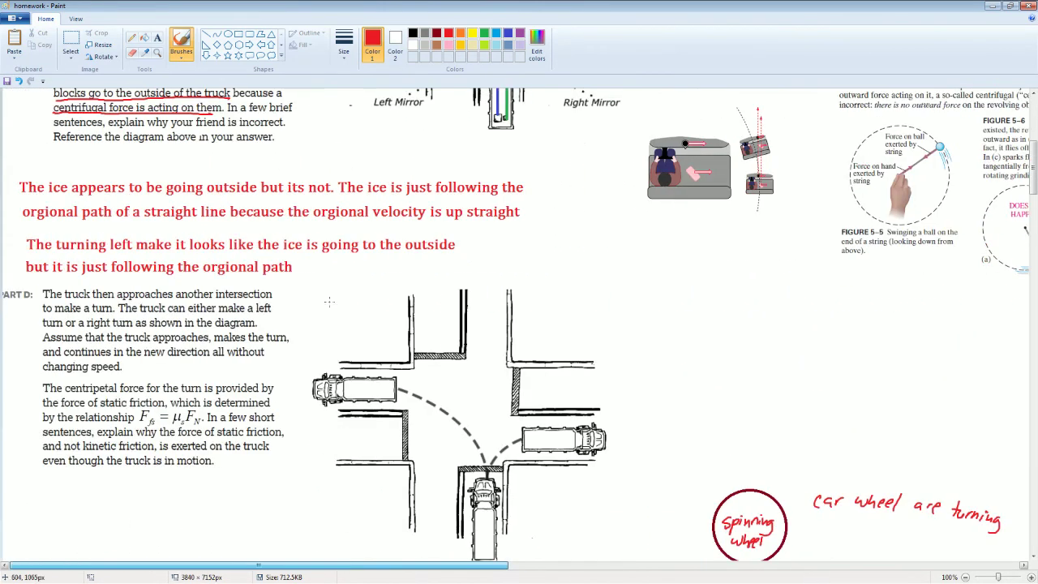
scroll(329, 302, "up", 5)
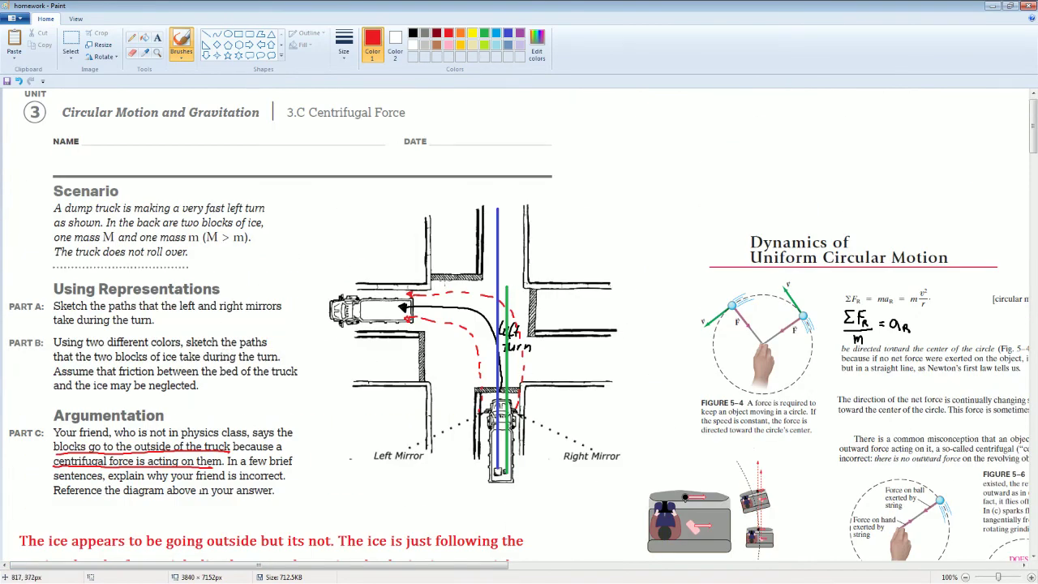
scroll(386, 290, "down", 5)
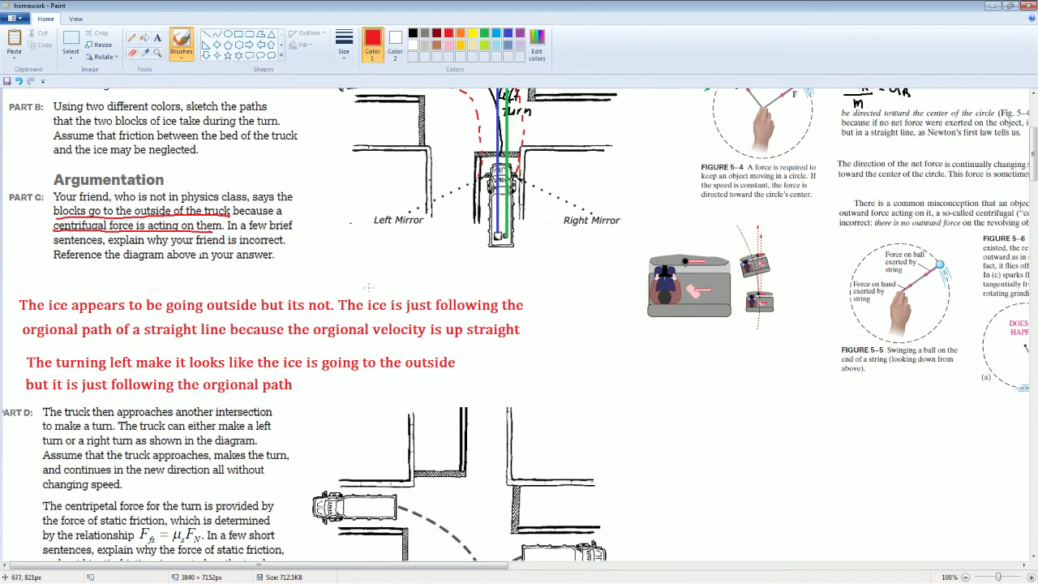